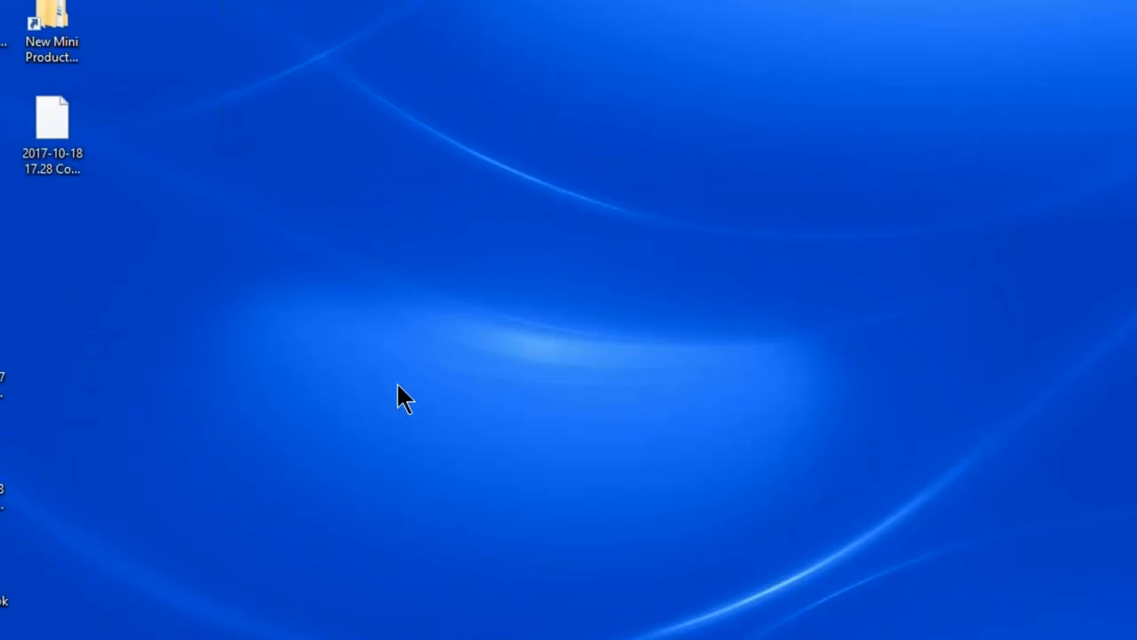
Create a new folder on the desktop and name it UPS Marketplace.
right_click(389, 312)
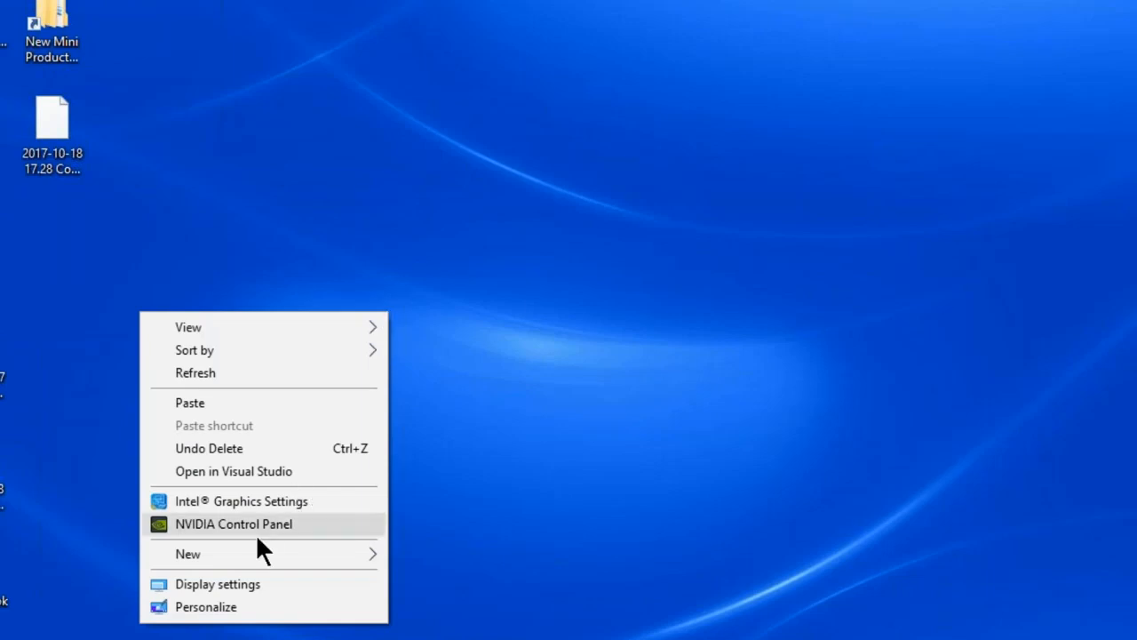
mouse_move(278, 553)
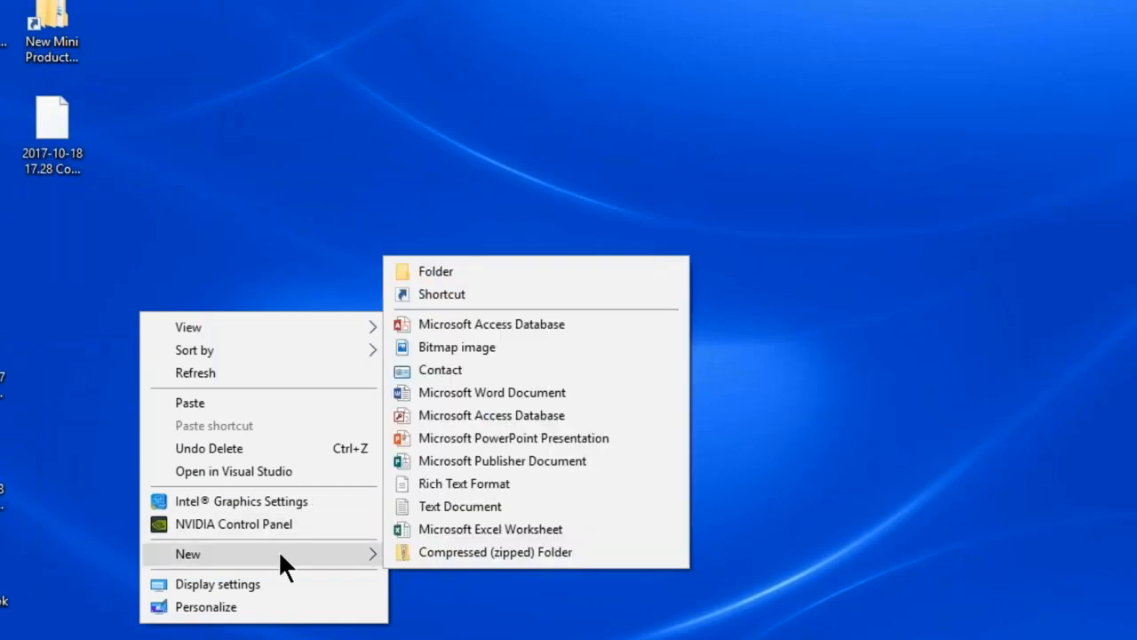
click(535, 279)
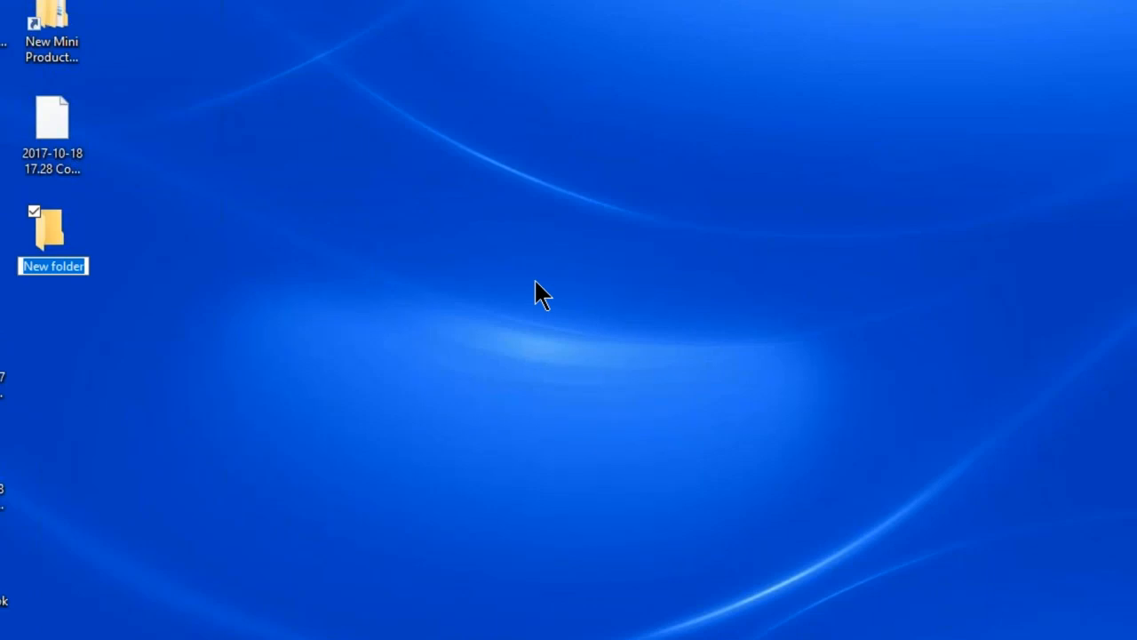
text(UPS M)
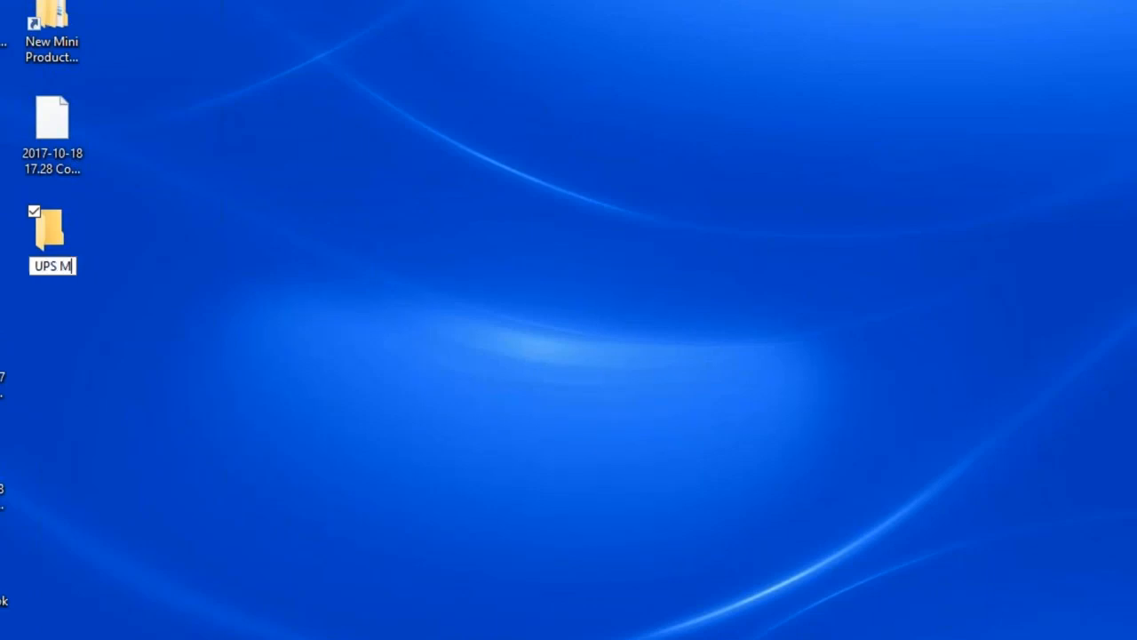
text(arketpla)
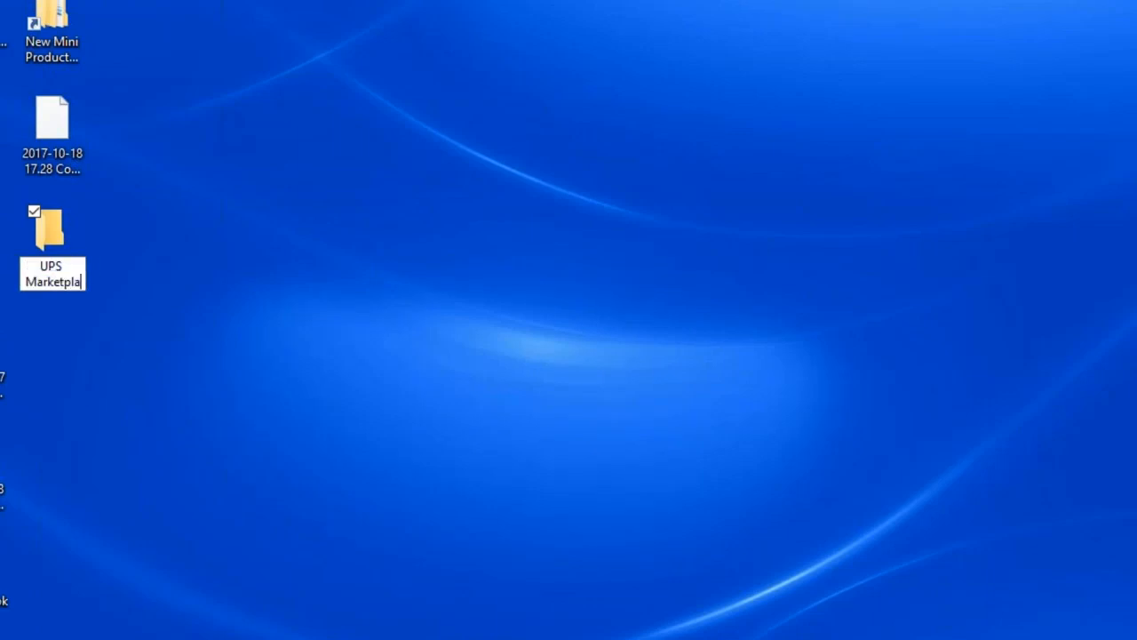
text(ce)
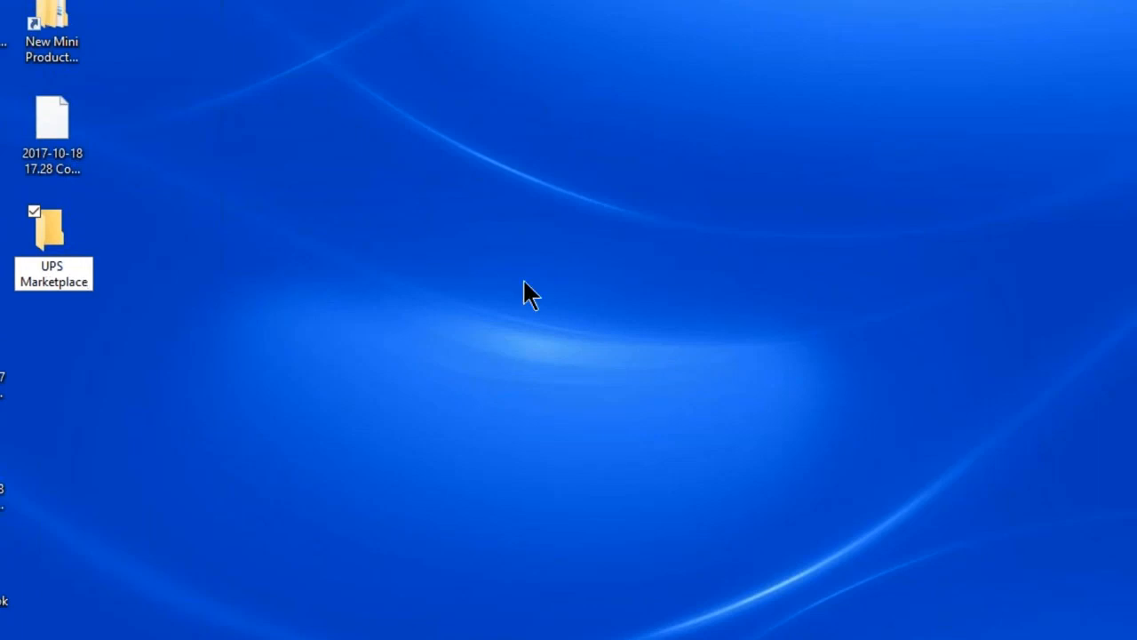
key(Return)
Open the UPS Marketplace folder and create a subfolder named Lesson 1 in it.
double_click(67, 238)
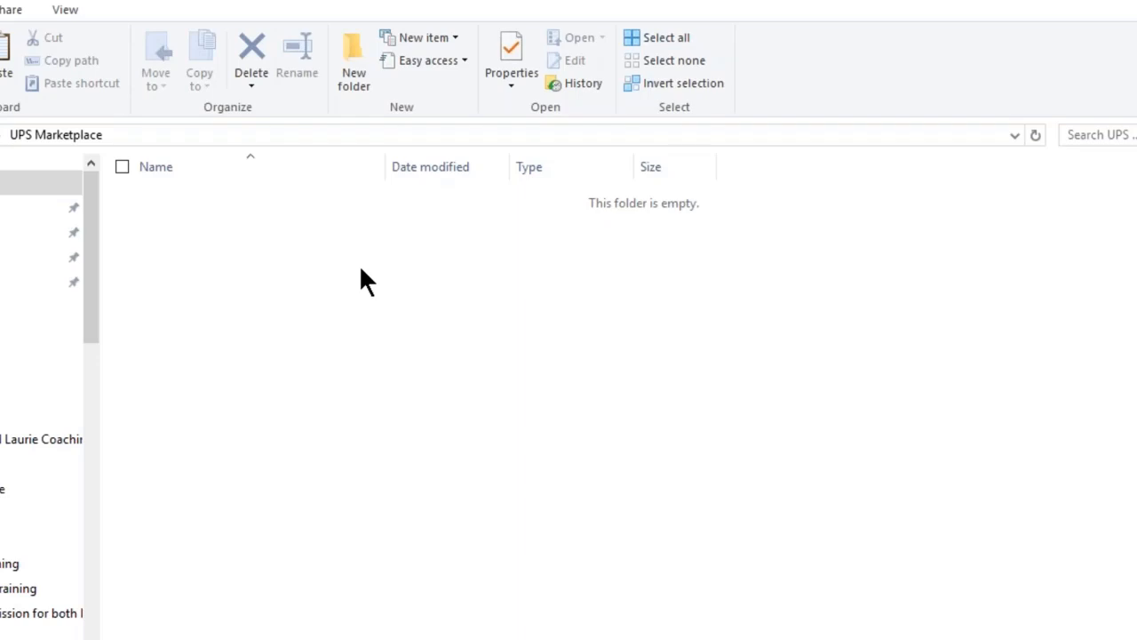
right_click(361, 269)
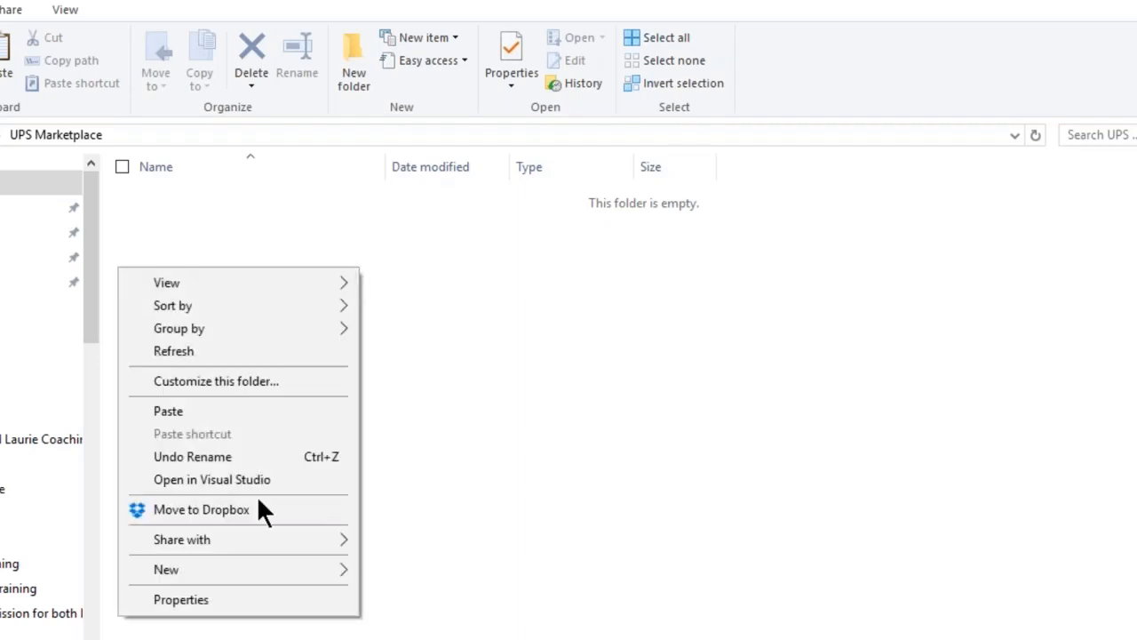
mouse_move(319, 573)
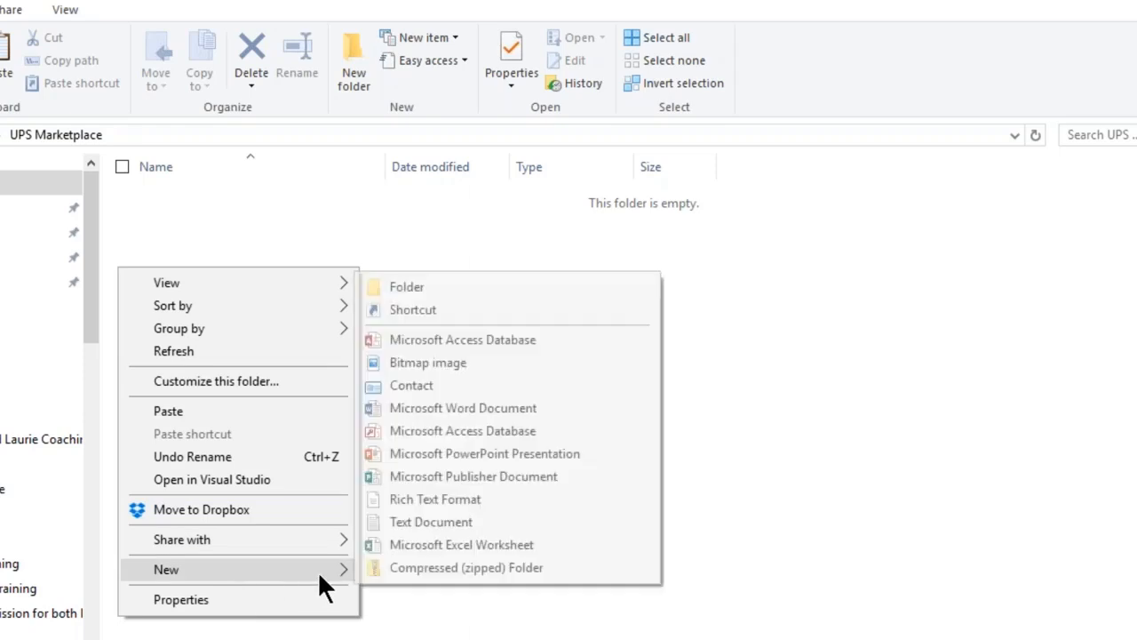
click(442, 287)
text(Lesson 1)
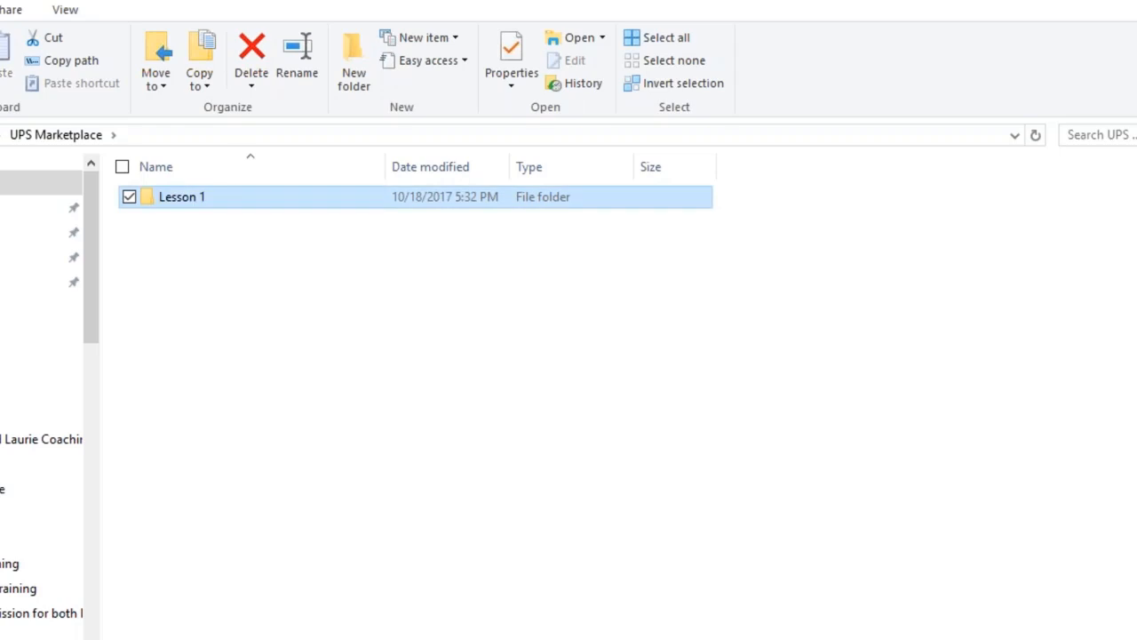
click(257, 142)
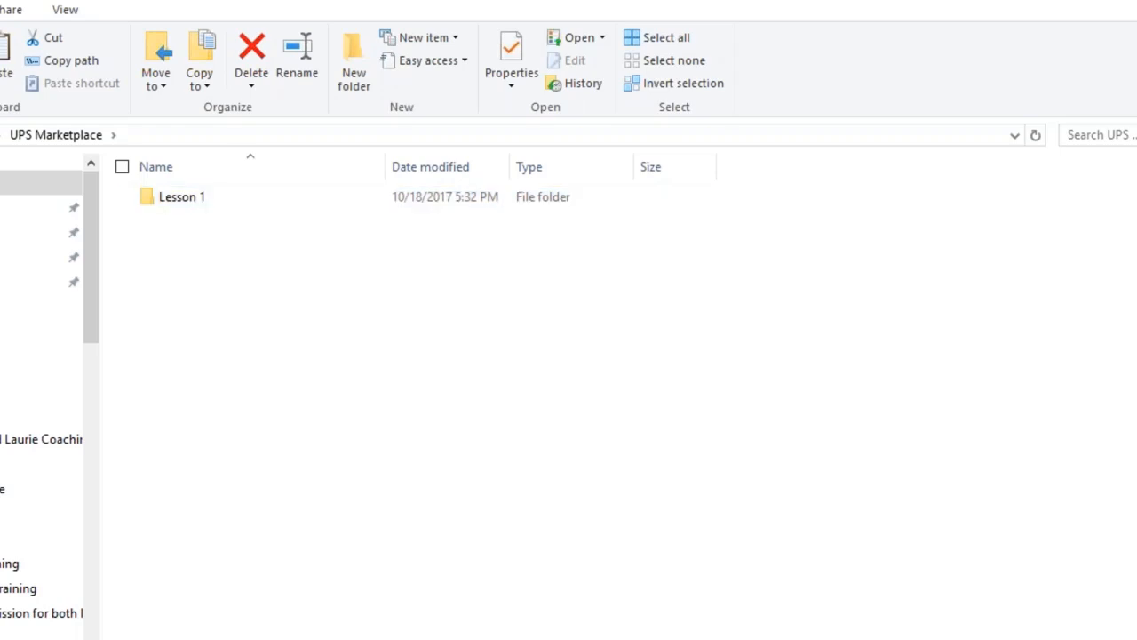
Open the Lesson 1 folder and create a subfolder named Project File in it.
double_click(204, 197)
right_click(197, 233)
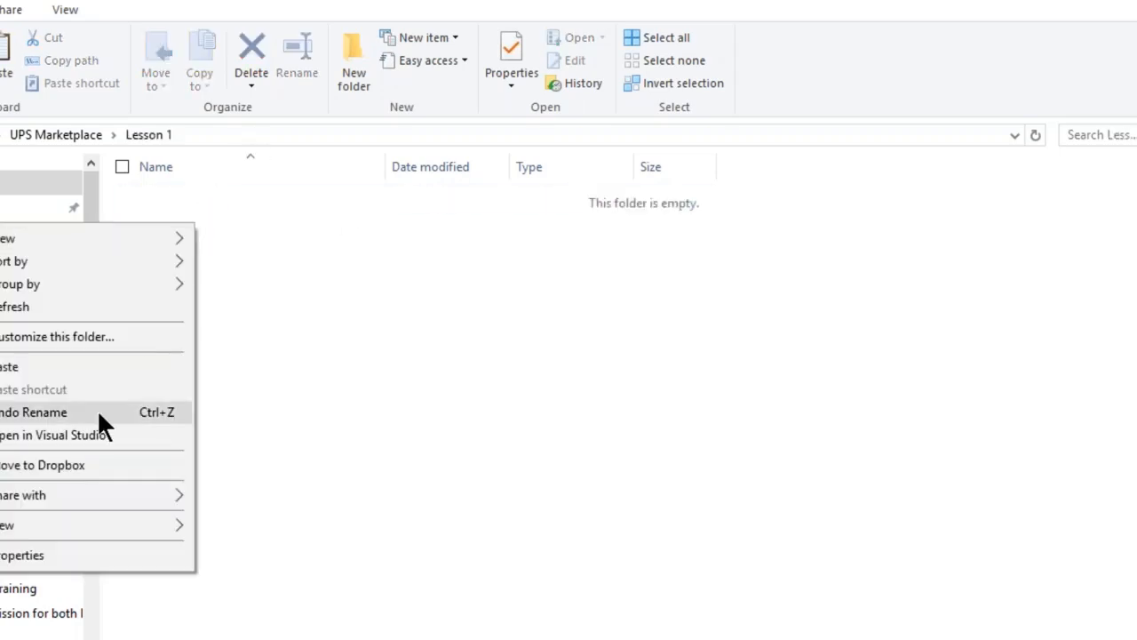
mouse_move(118, 522)
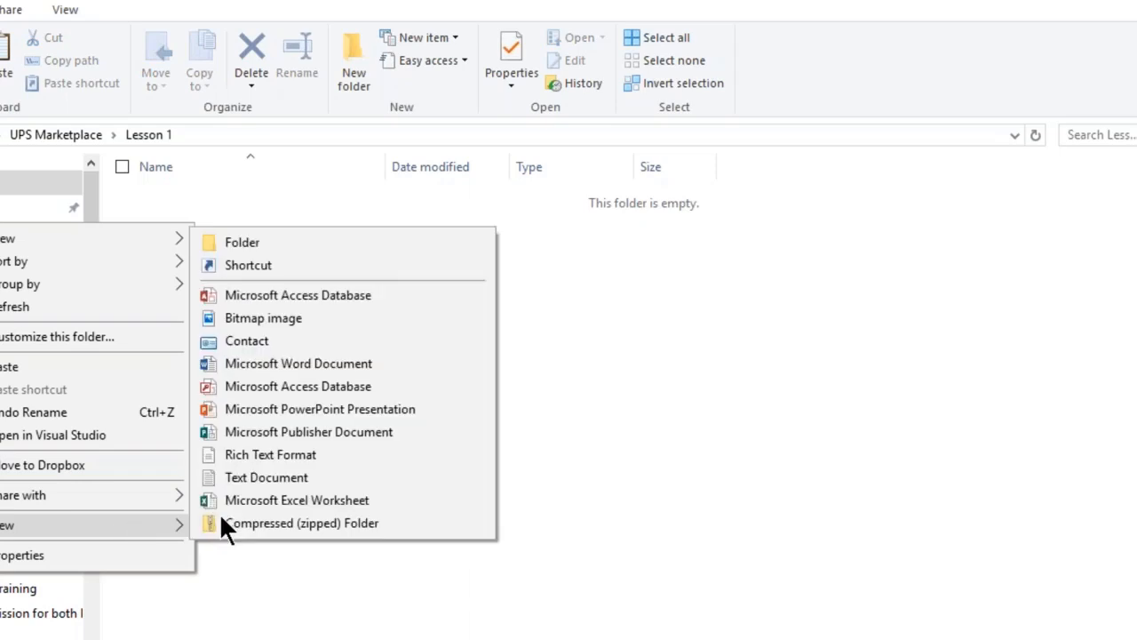
click(281, 248)
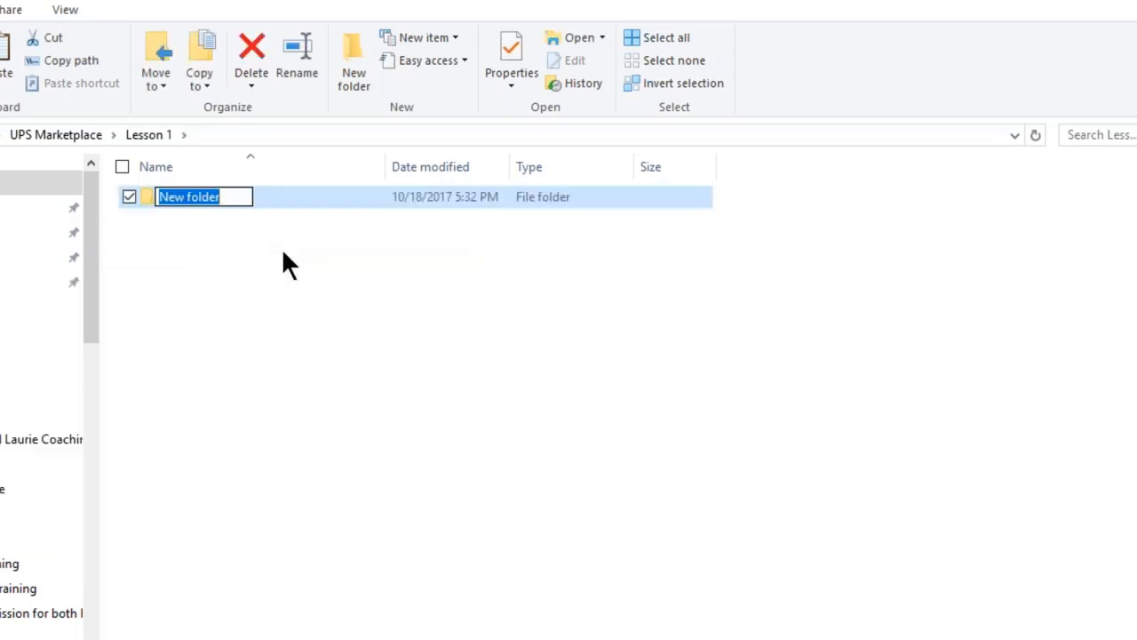
text(Project File)
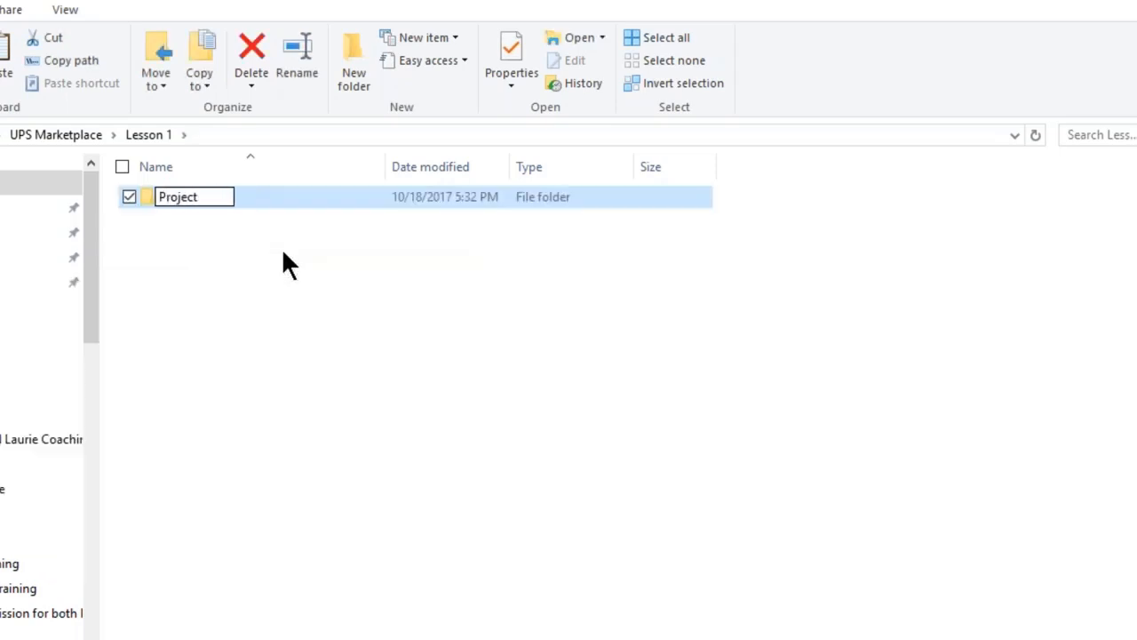
Create another subfolder in Lesson 1 and rename it Narration.
right_click(282, 248)
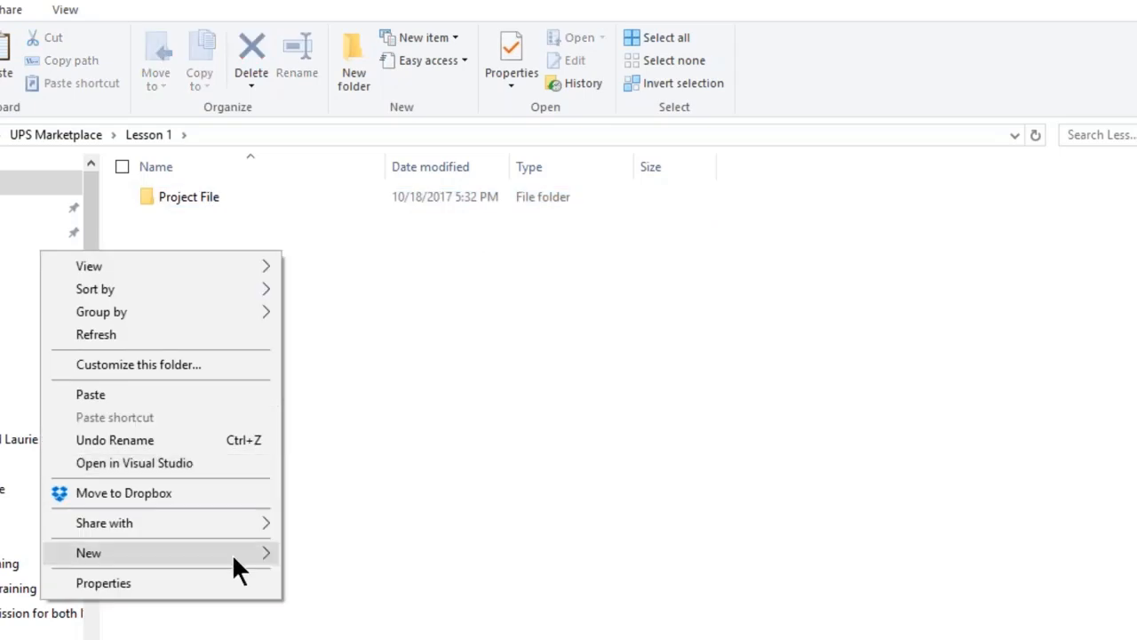
mouse_move(240, 552)
click(386, 271)
click(386, 270)
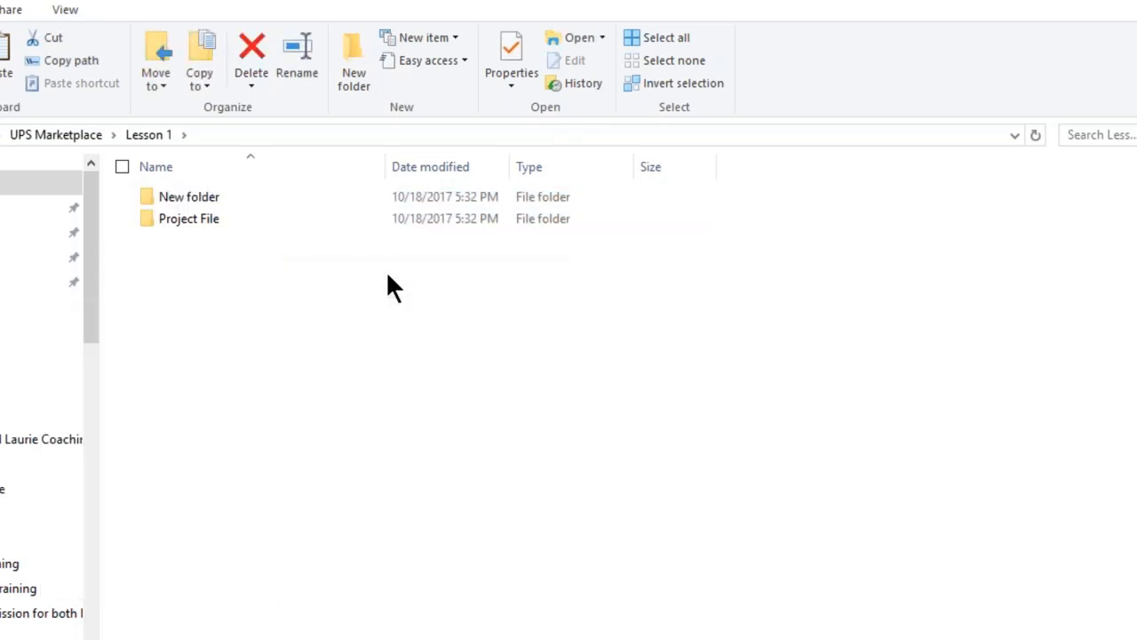
right_click(217, 194)
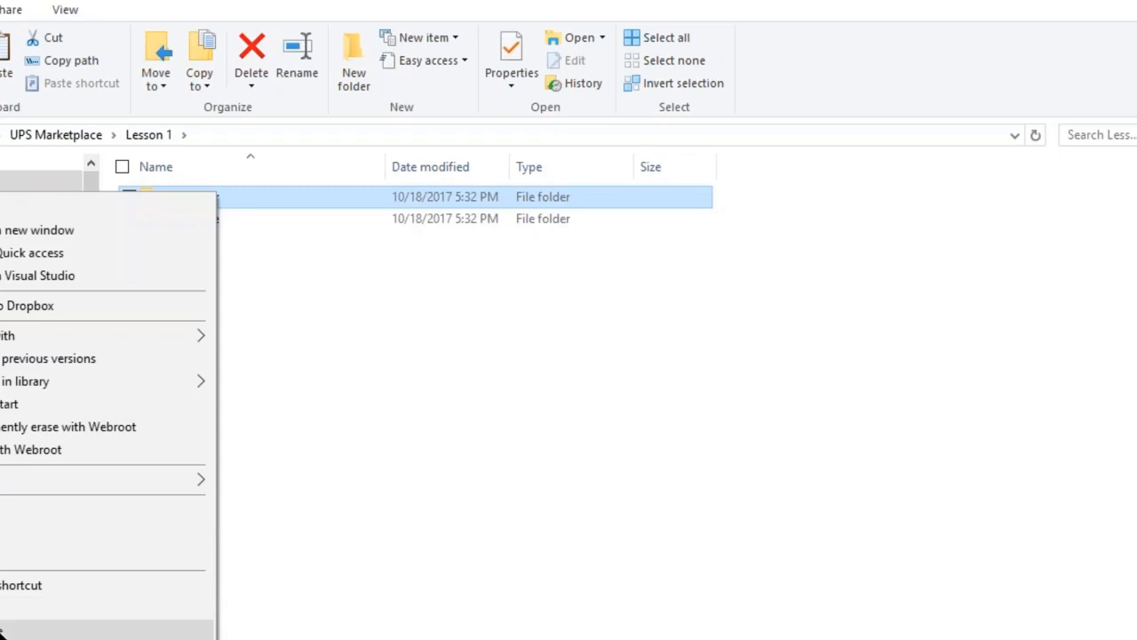
click(2, 632)
text(Narr)
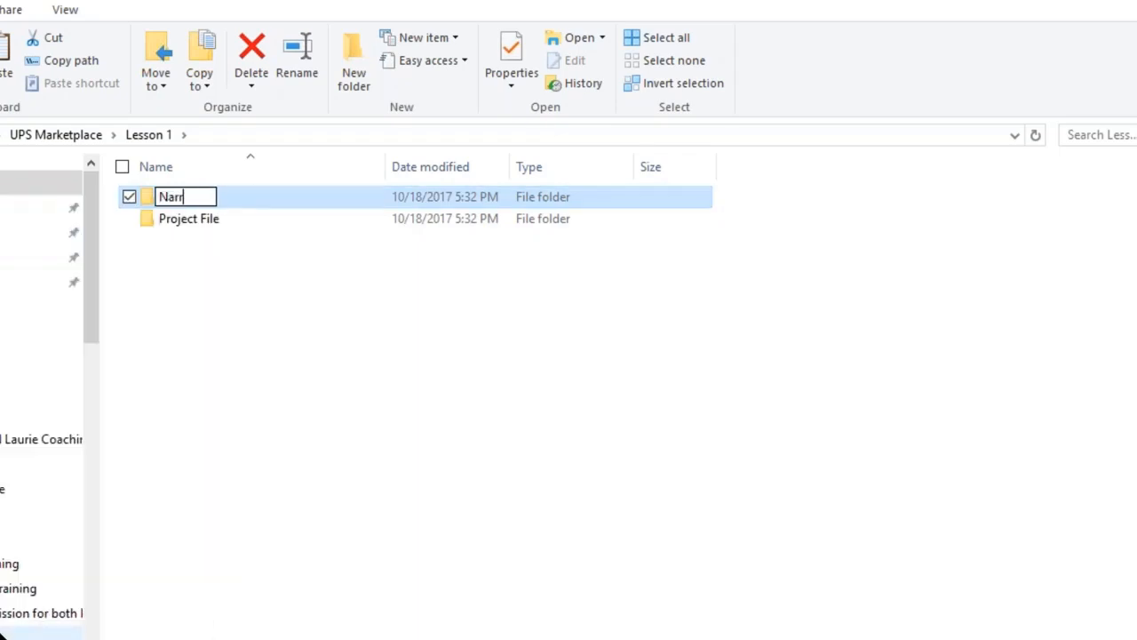
text(ation)
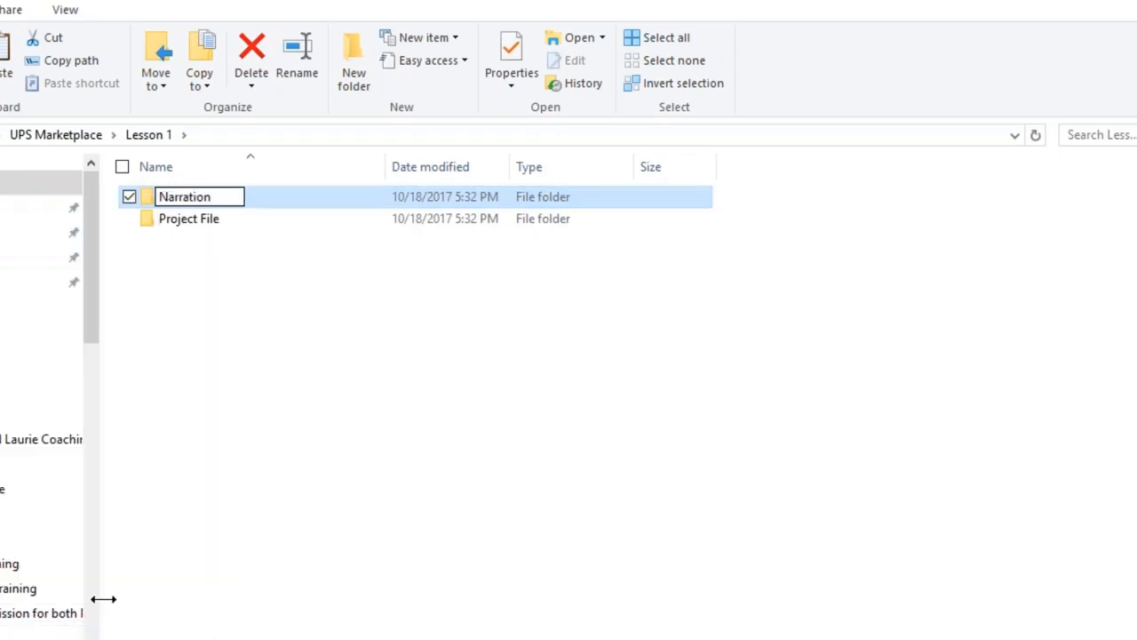
key(Return)
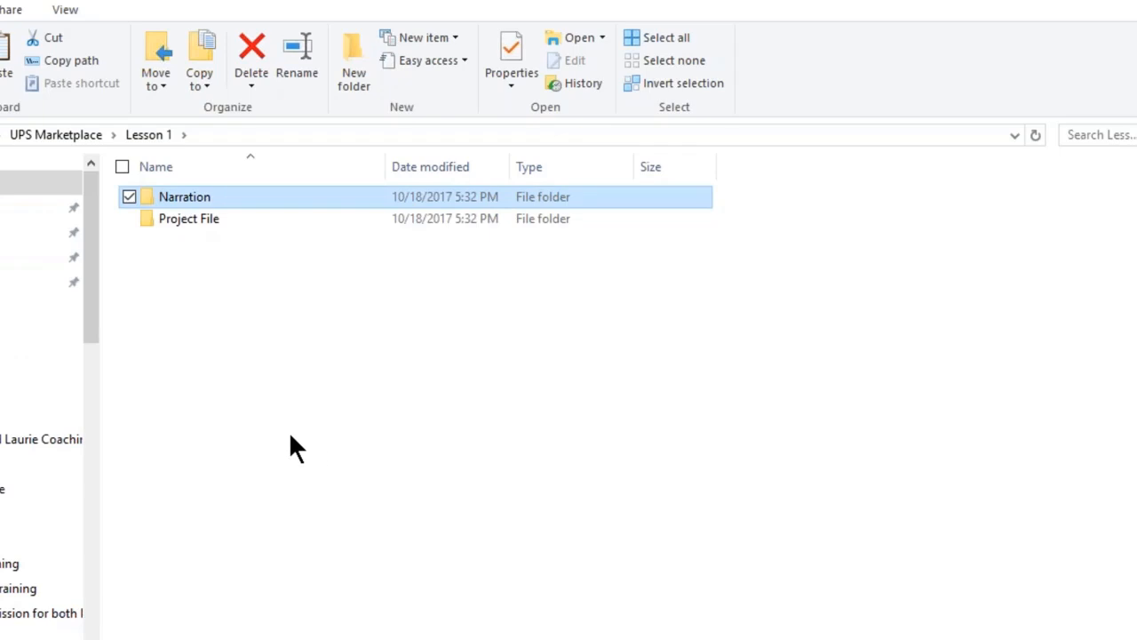
click(289, 434)
Create a subfolder named Produced inside the Lesson 1 folder.
right_click(290, 434)
mouse_move(259, 389)
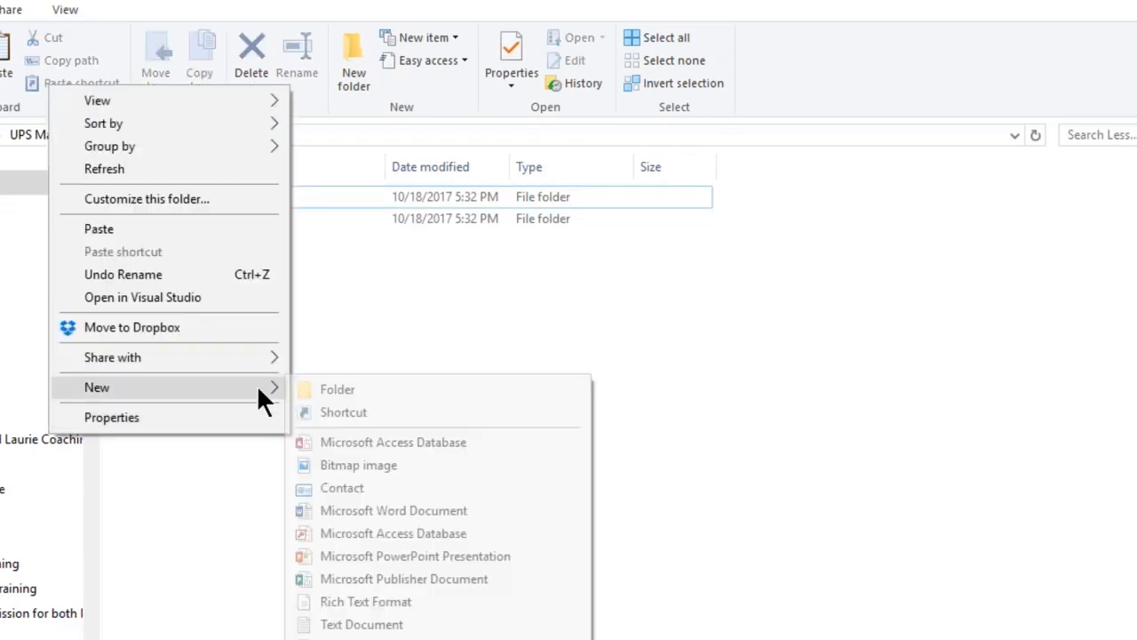
click(324, 390)
text(Produced)
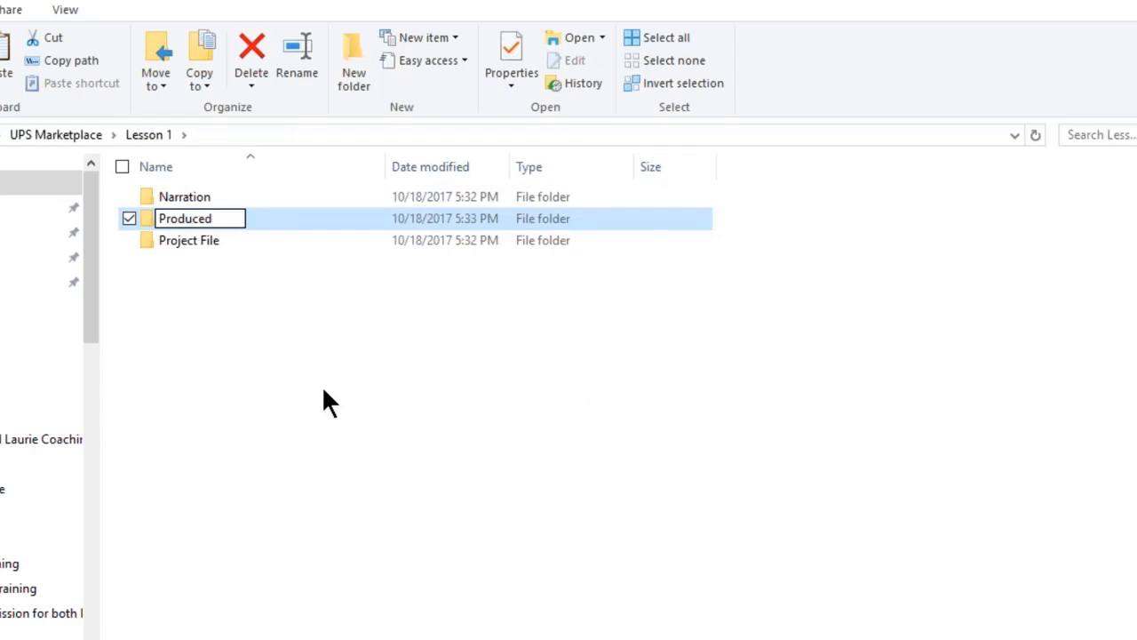
click(322, 386)
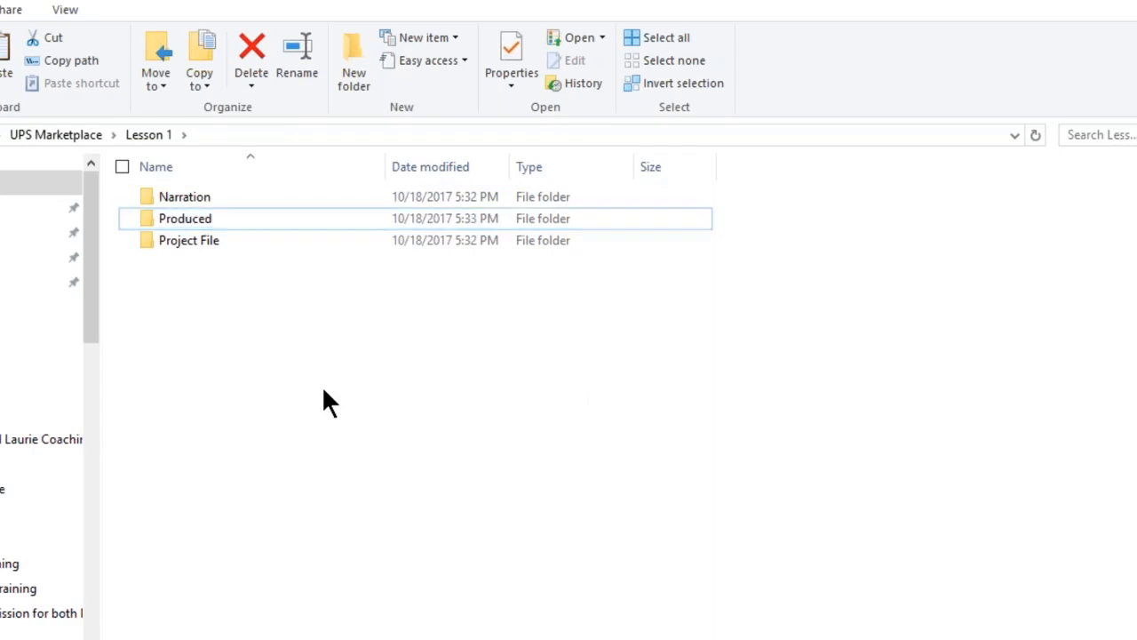
Create a subfolder named Recordings inside the Lesson 1 folder.
right_click(322, 384)
mouse_move(277, 340)
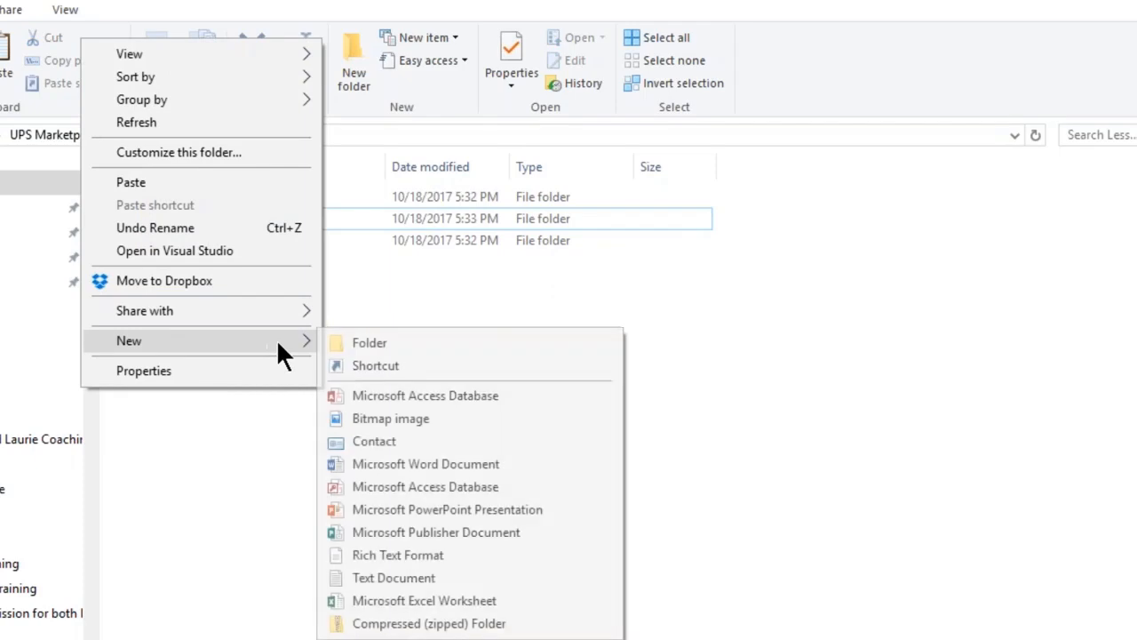
click(365, 349)
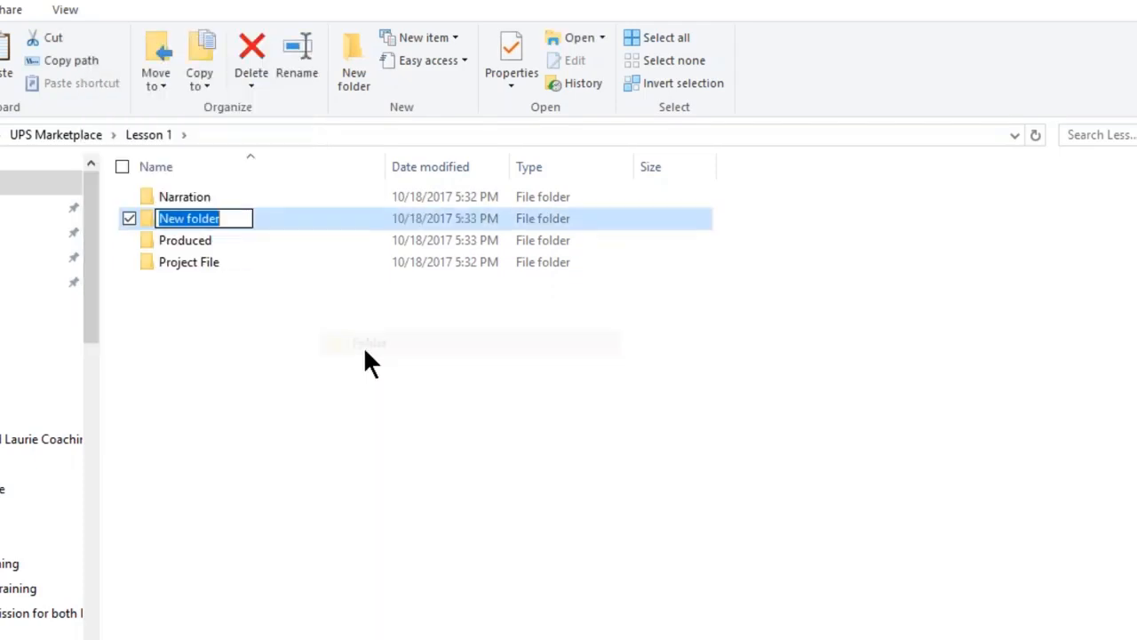
text(REcord)
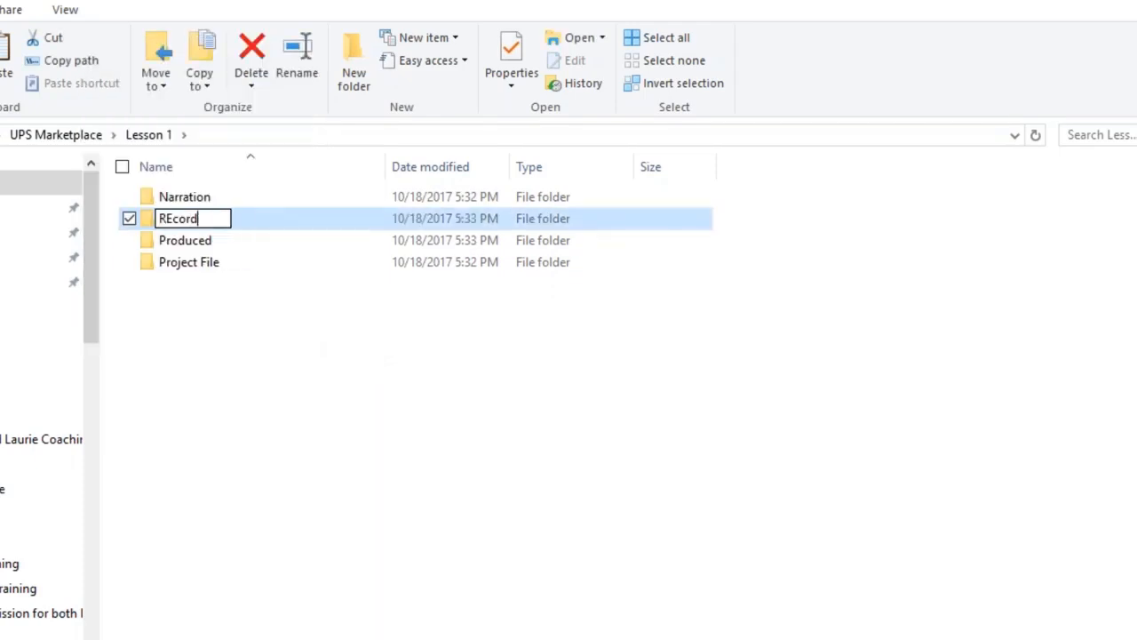
text(ings)
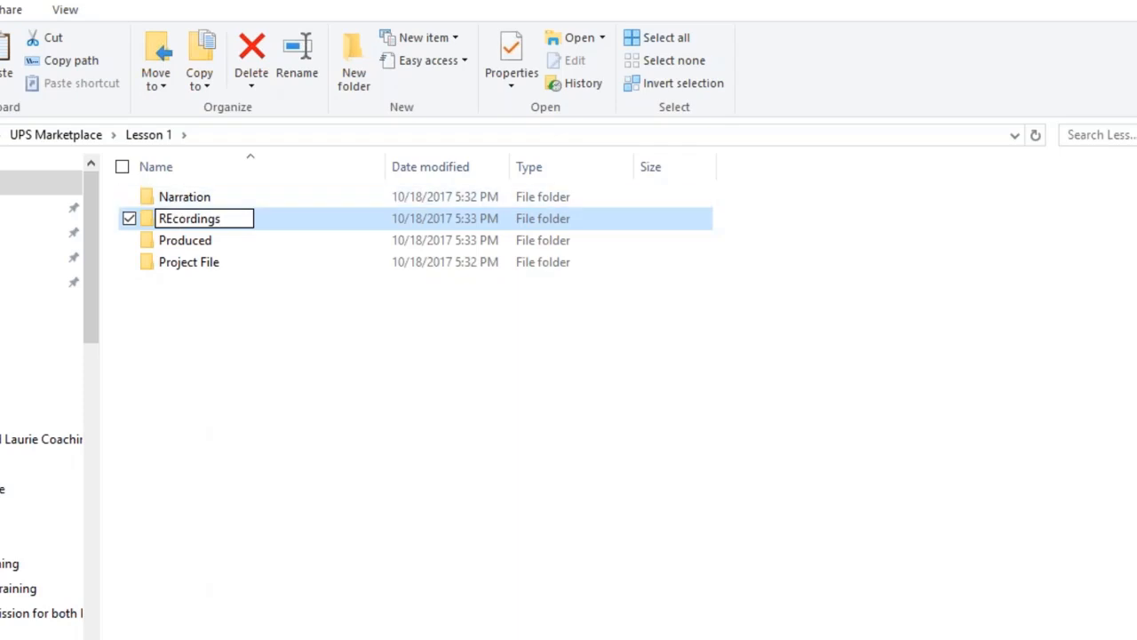
click(185, 297)
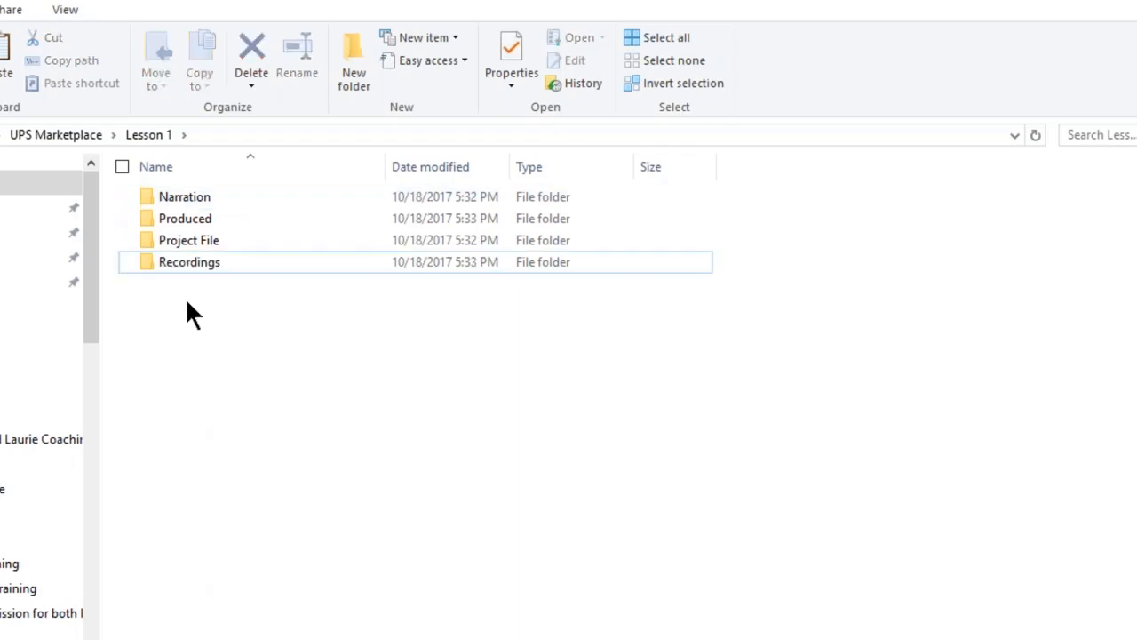
Create a subfolder named Media inside the Lesson 1 folder.
right_click(185, 297)
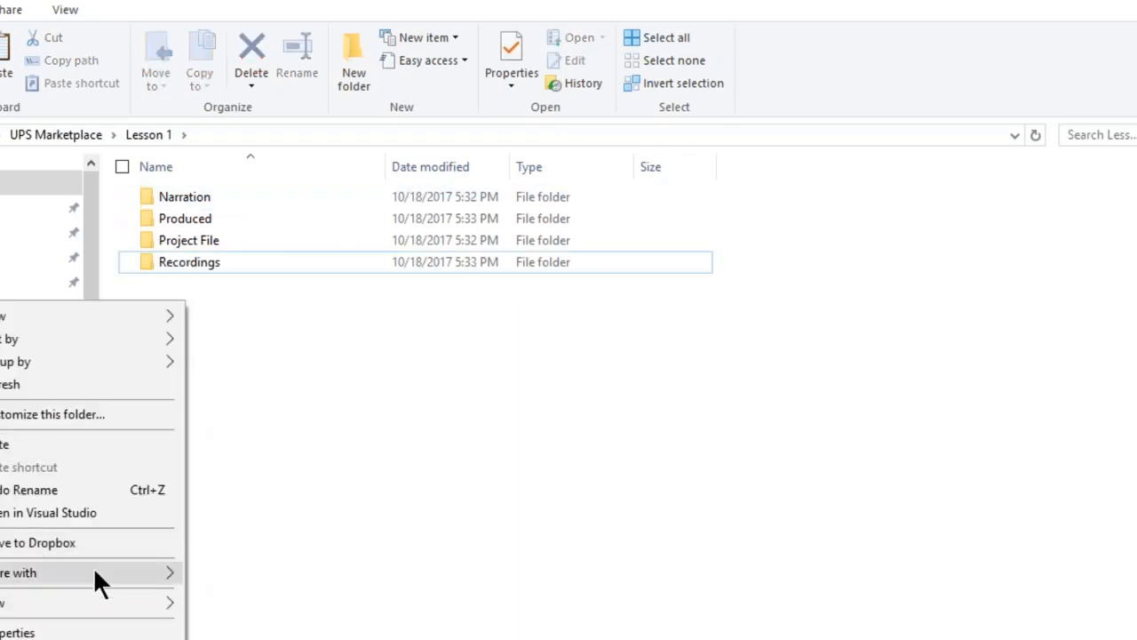
mouse_move(154, 604)
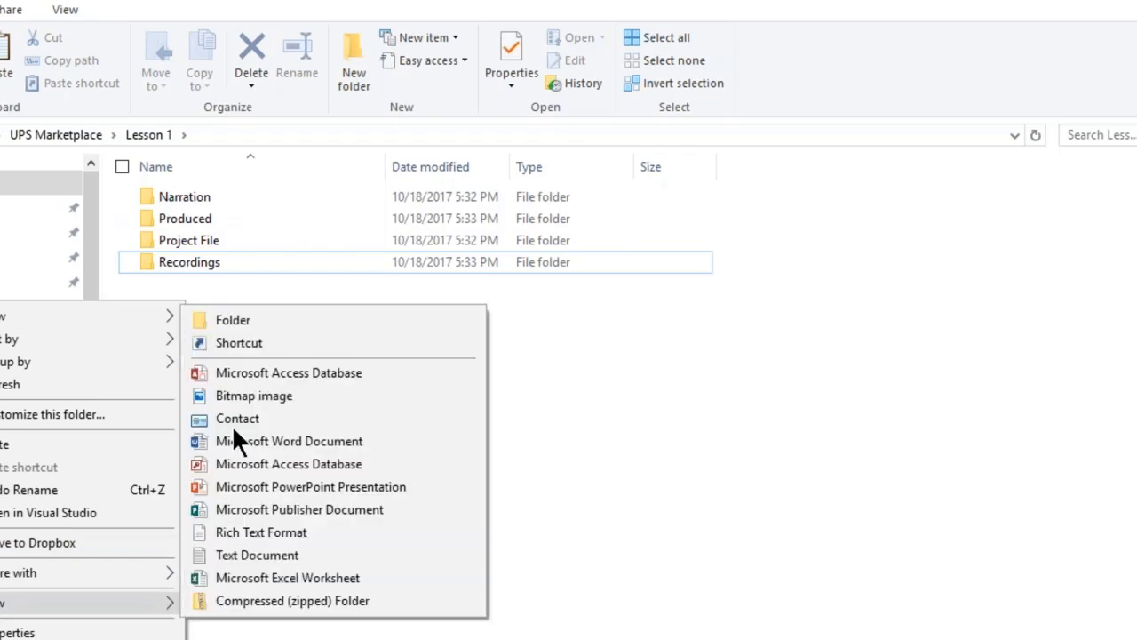
click(238, 326)
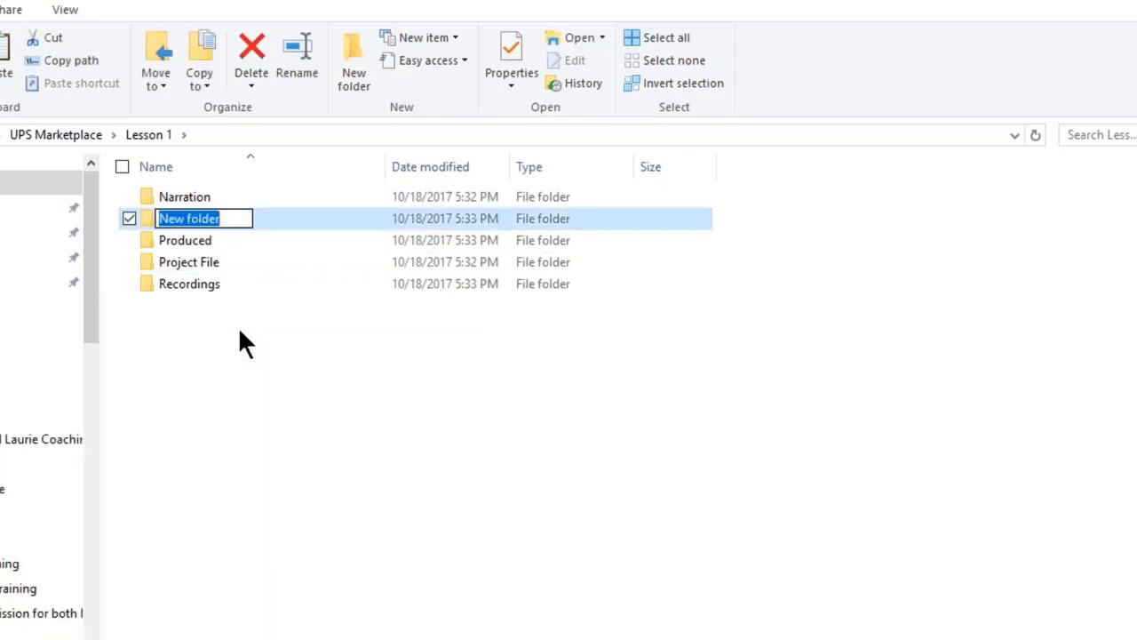
text(Media)
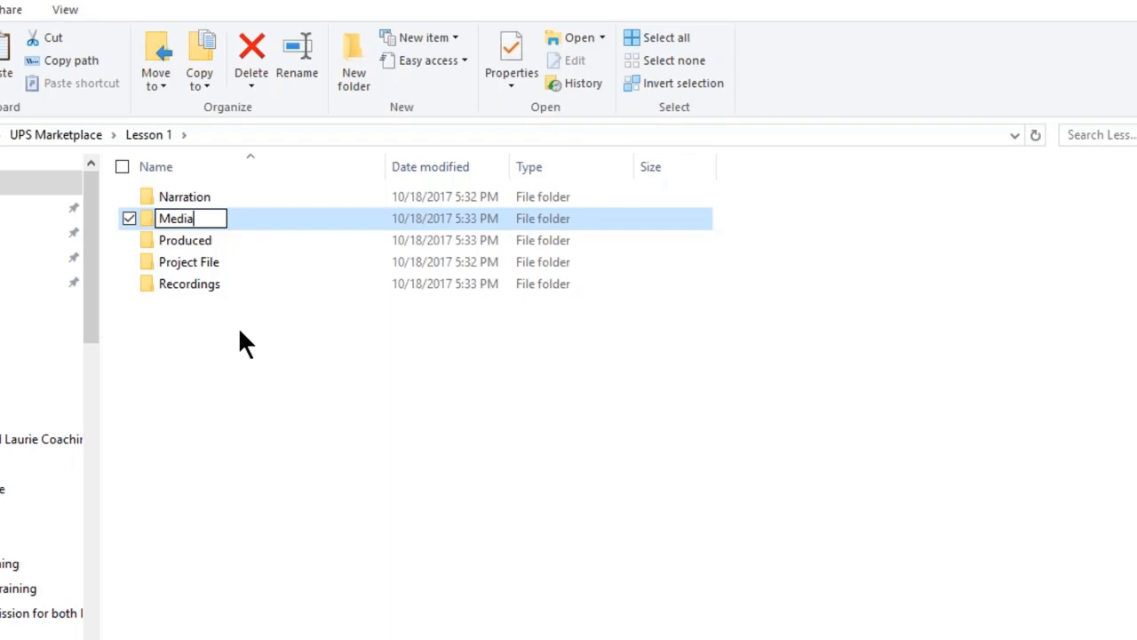
click(238, 326)
Create a subfolder named Documents inside the Lesson 1 folder.
right_click(226, 338)
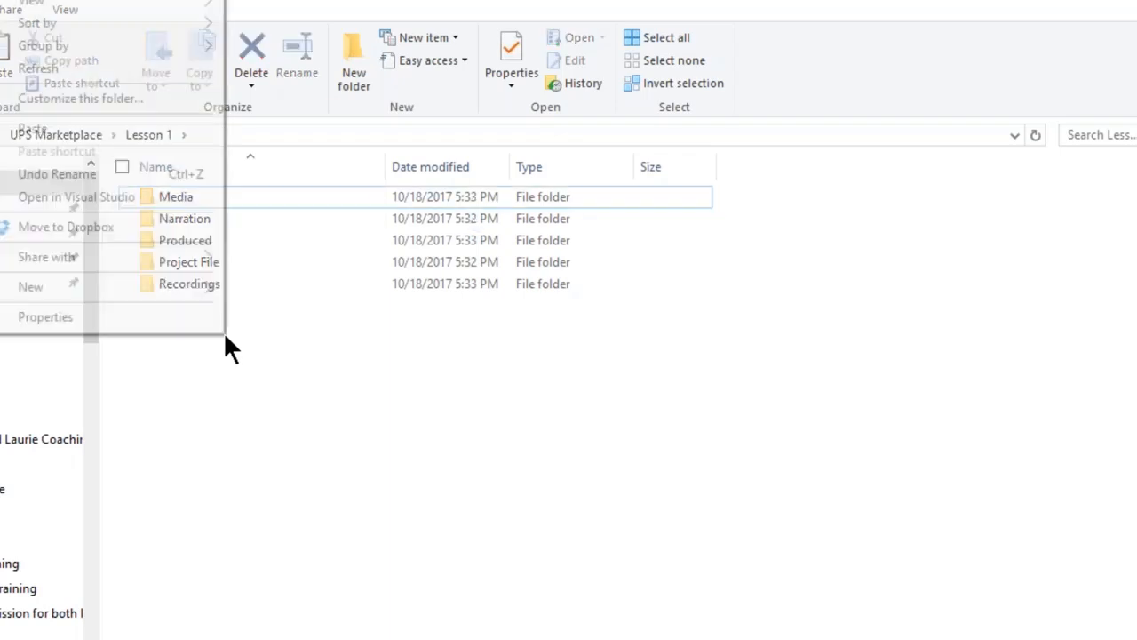
mouse_move(180, 286)
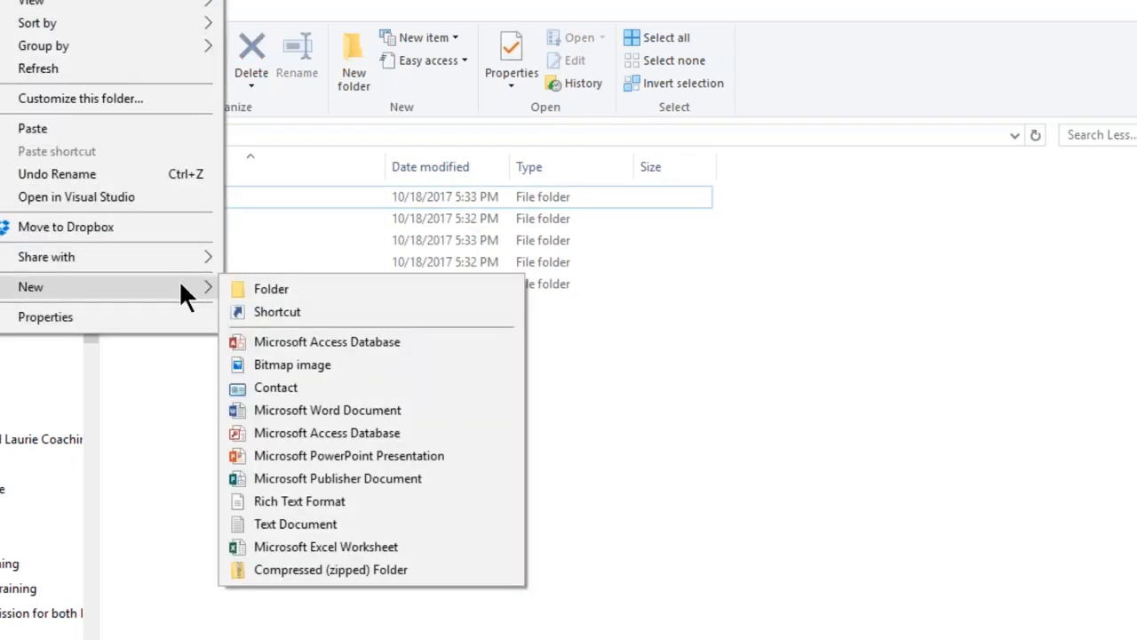
click(277, 288)
text(Documents)
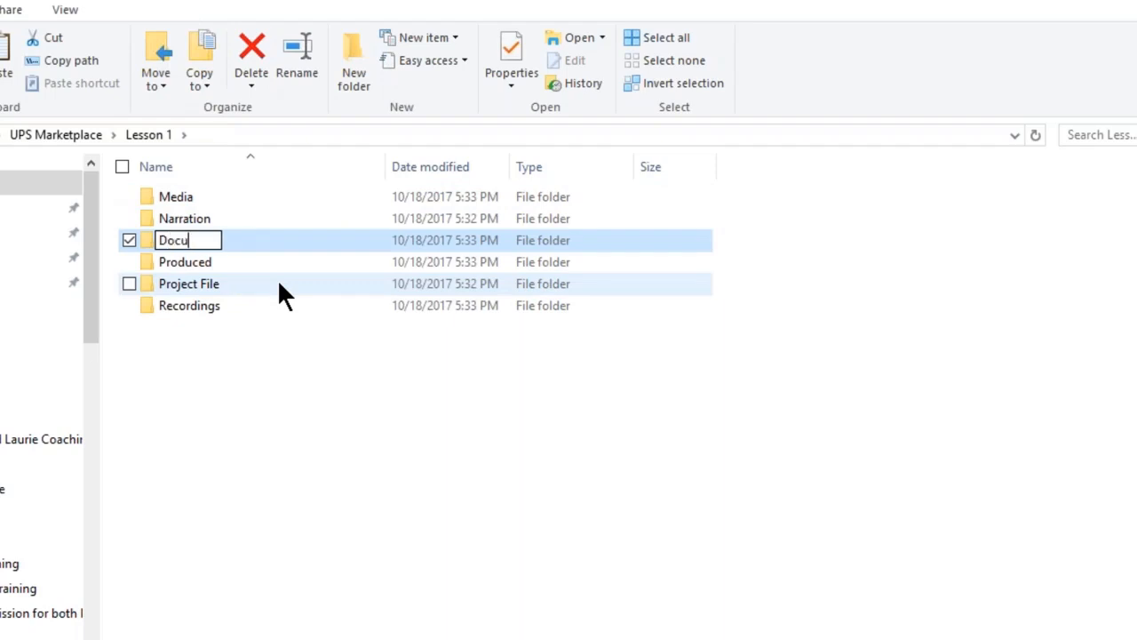
click(220, 335)
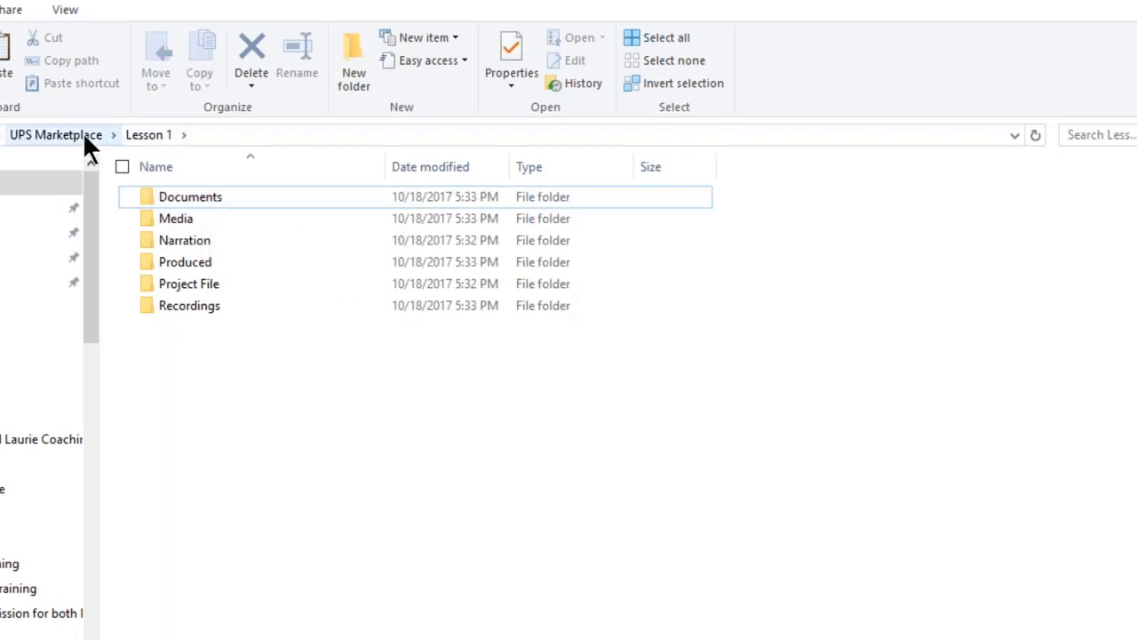
Go up to the UPS Marketplace folder, copy the Lesson 1 folder and paste six copies of it there.
click(85, 135)
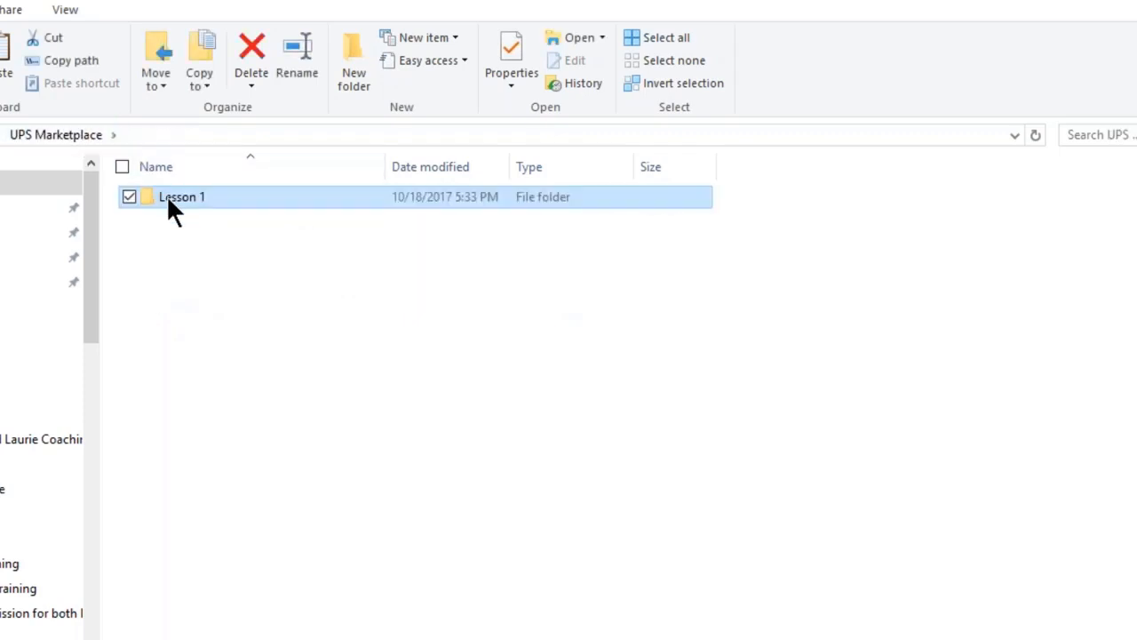
right_click(166, 195)
key(Escape)
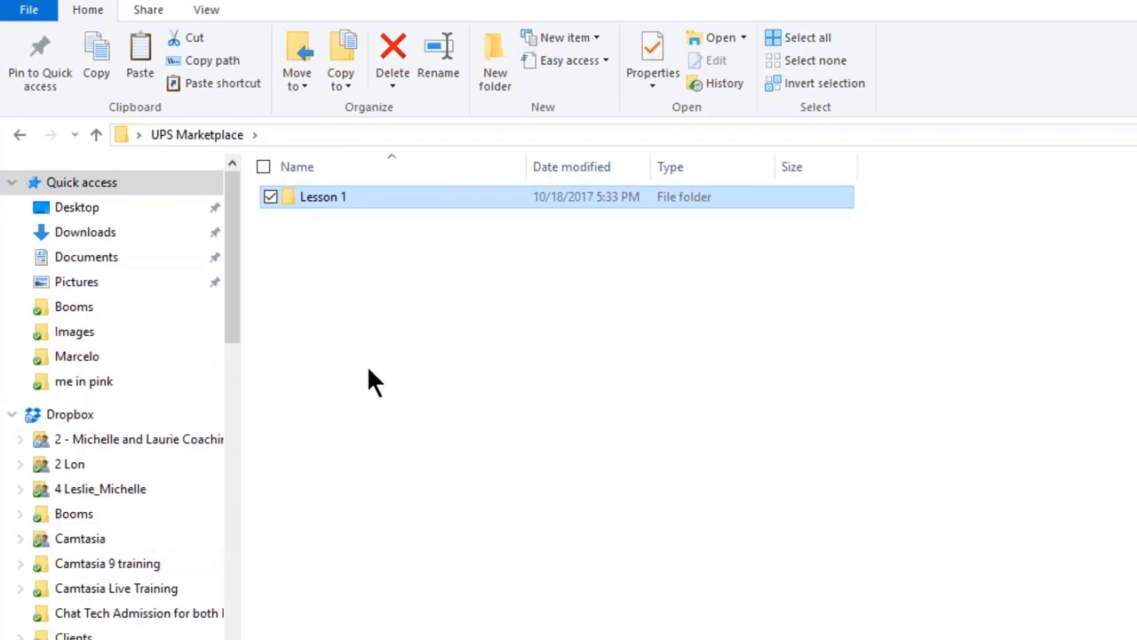
right_click(366, 365)
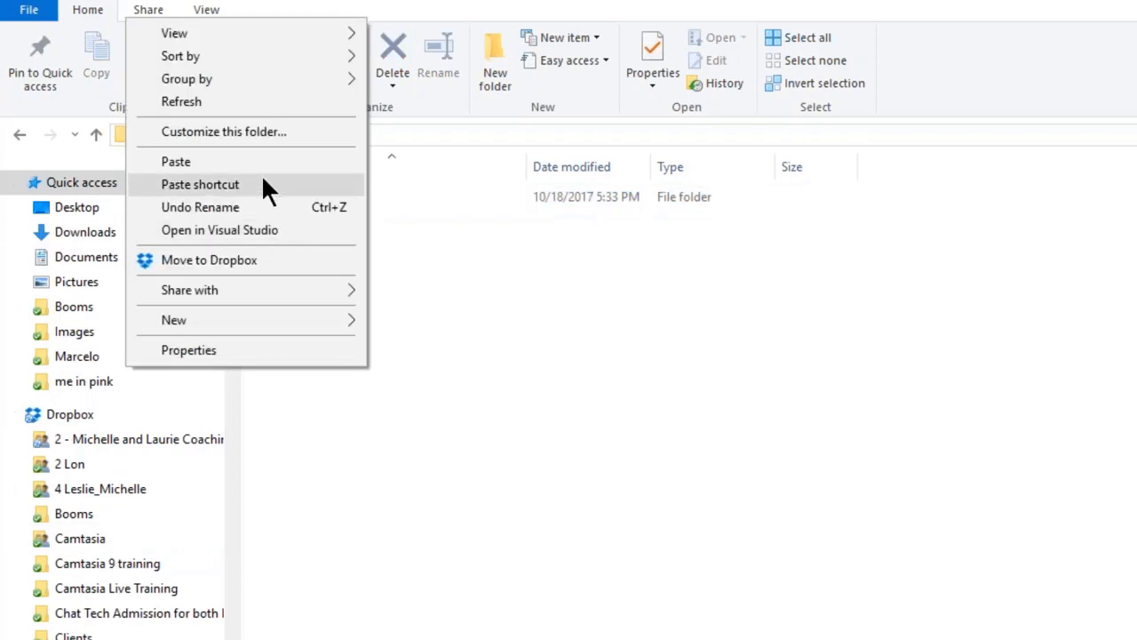
click(176, 160)
right_click(195, 444)
click(196, 449)
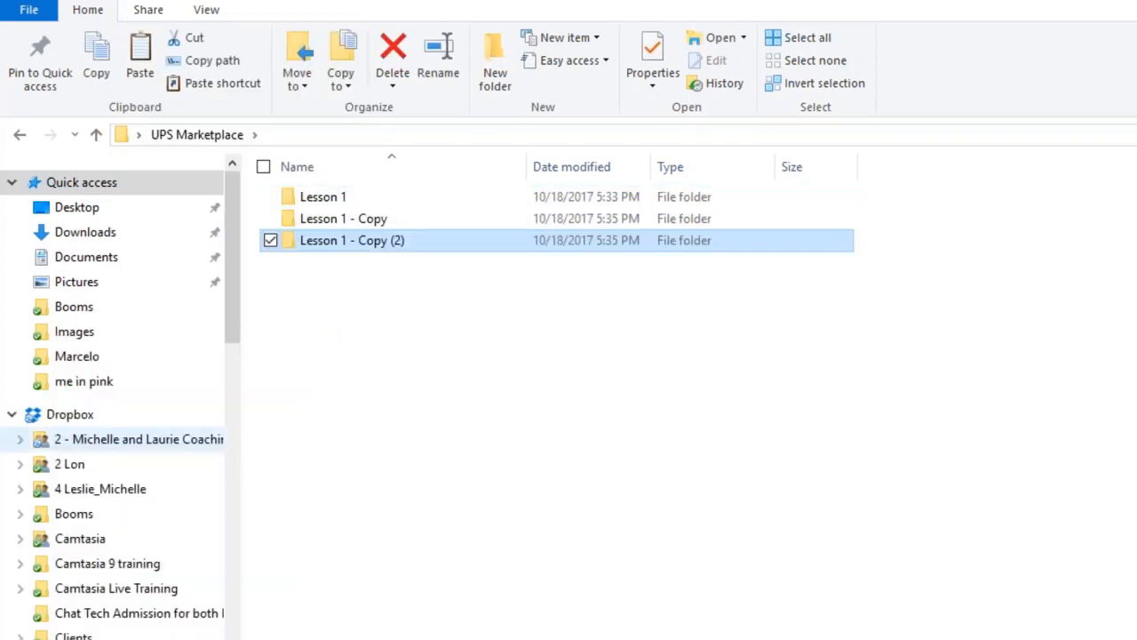
key(ctrl+v)
right_click(284, 320)
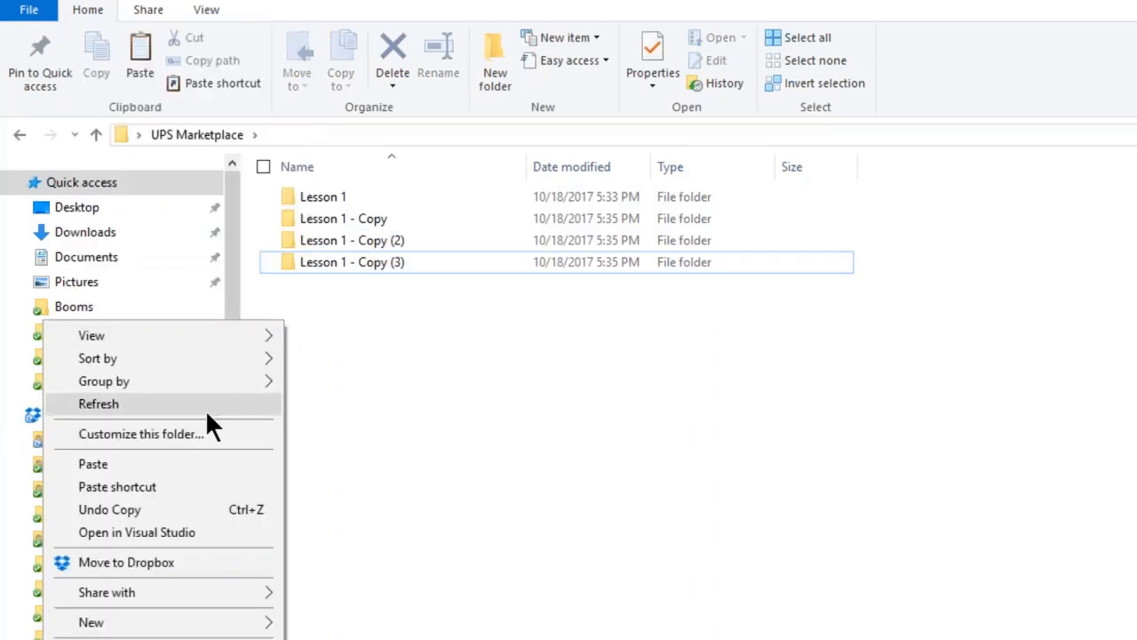
click(199, 457)
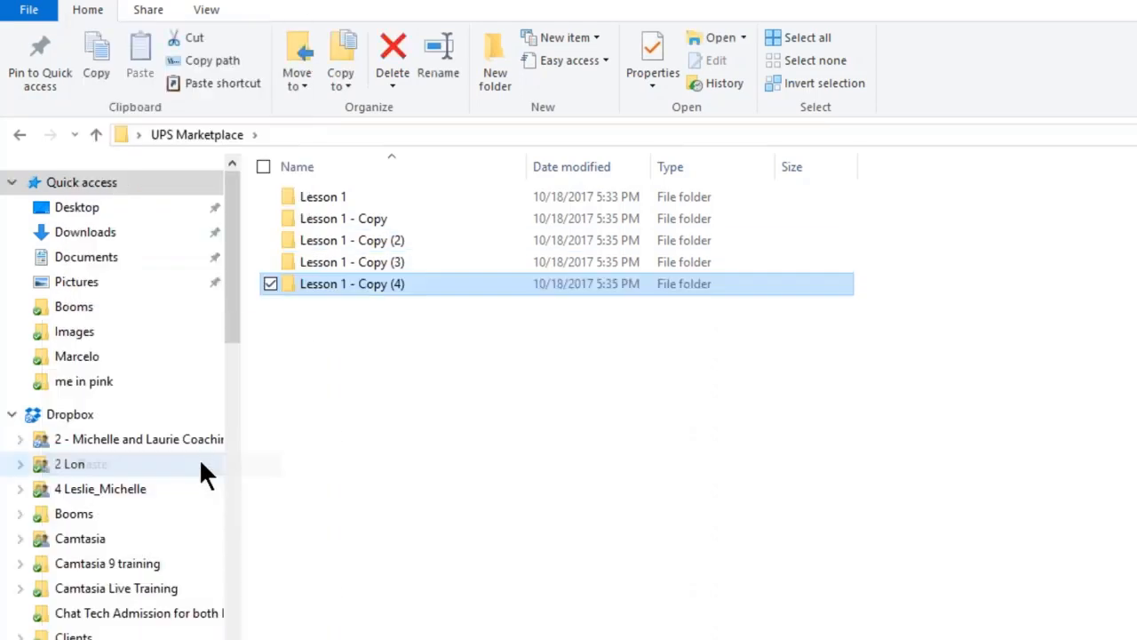
right_click(317, 375)
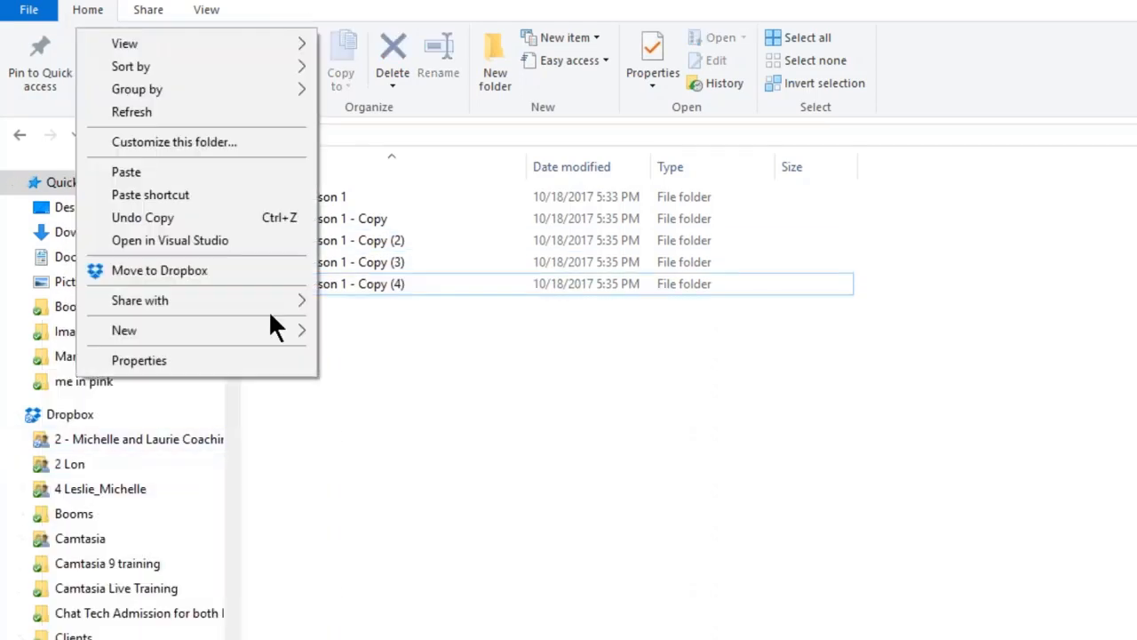
click(230, 174)
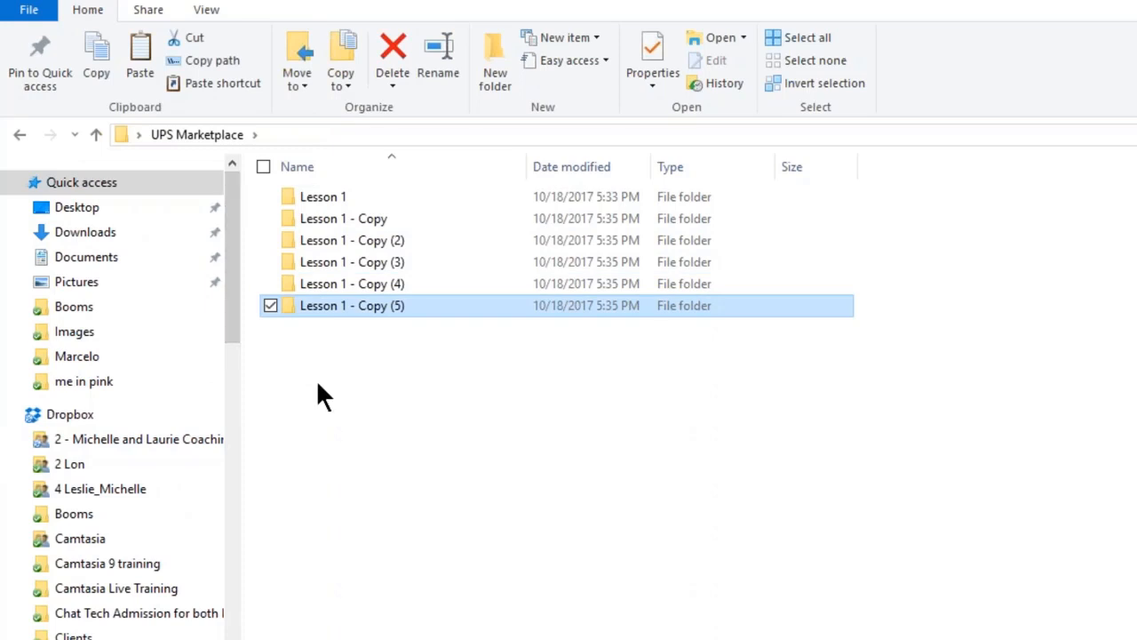
right_click(316, 380)
click(213, 176)
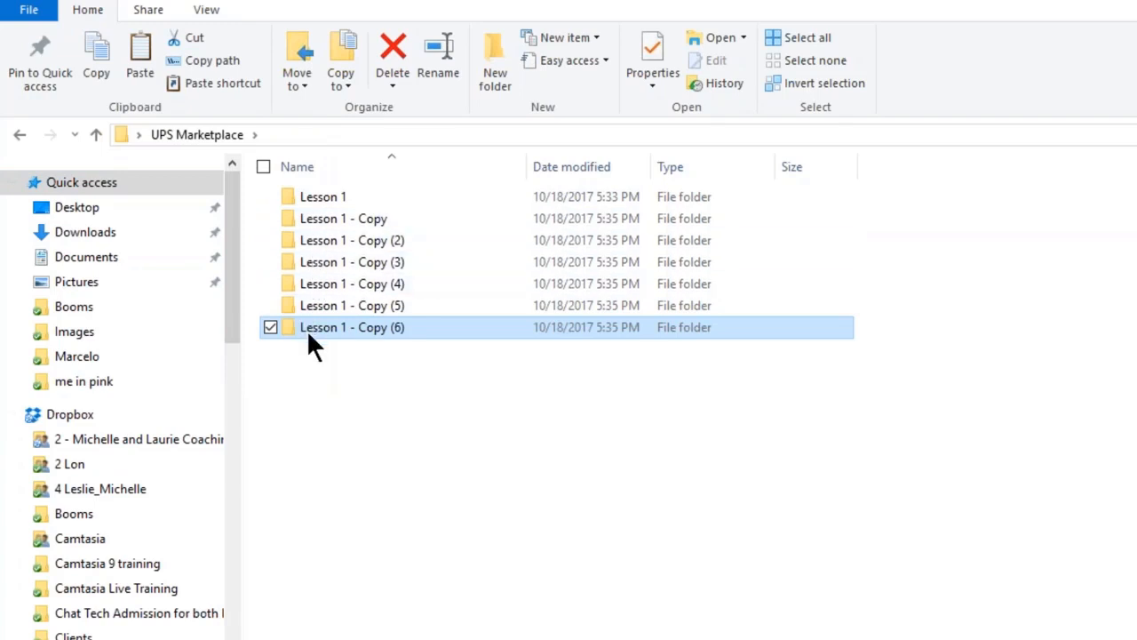
Rename the first copy, Lesson 1 - Copy, as Lesson 2.
right_click(373, 218)
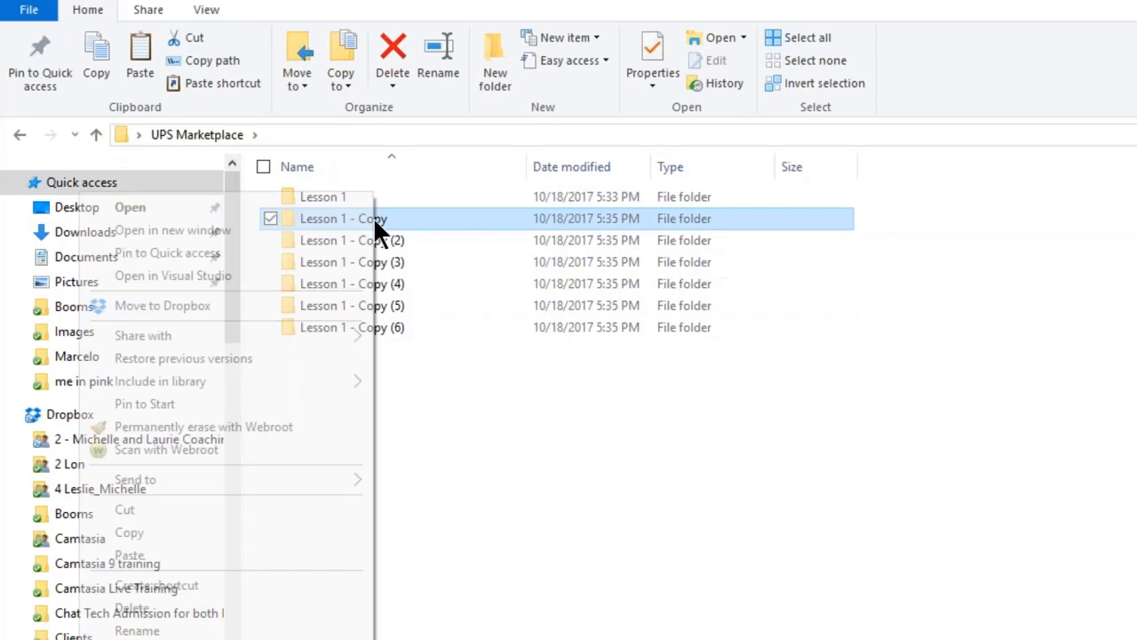
click(129, 631)
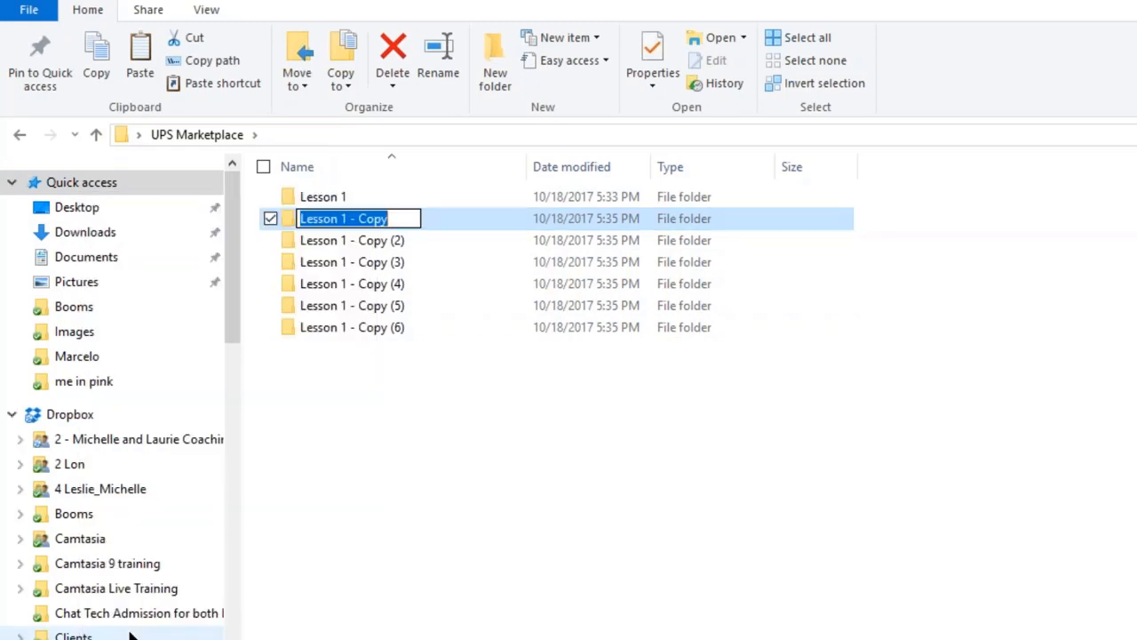
click(409, 222)
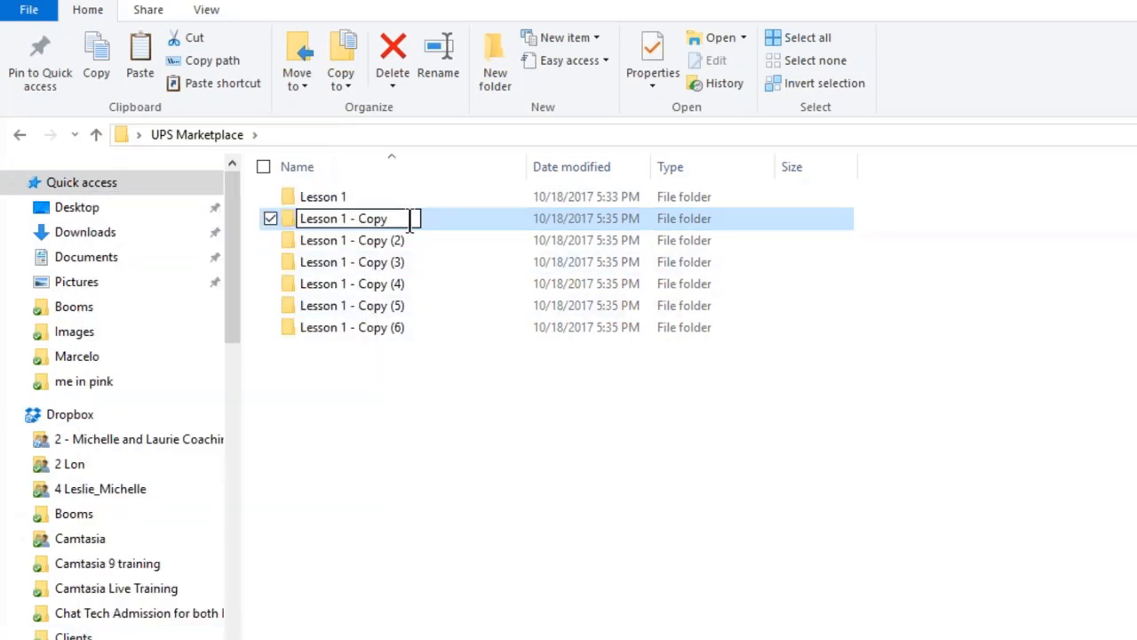
key(BackSpace)
key(BackSpace)
key(BackSpace)
key(BackSpace)
key(BackSpace)
key(BackSpace)
key(BackSpace)
key(BackSpace)
text(2)
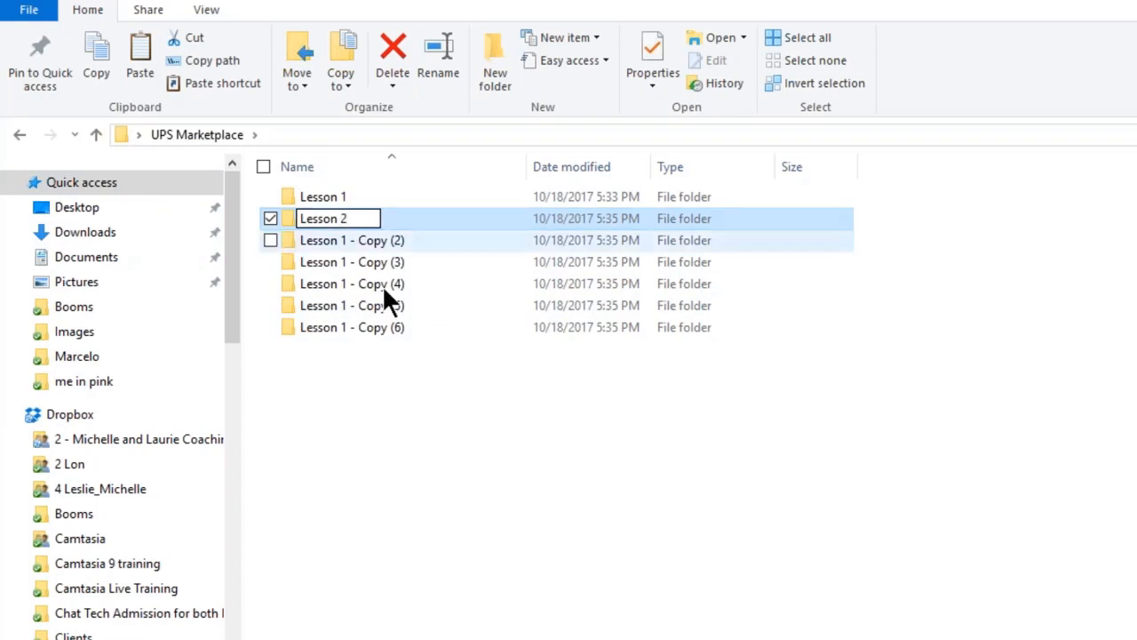
click(376, 380)
Examine the subfolders in Lesson 1 - Copy (6), return to UPS Marketplace and open the original Lesson 1 folder.
click(367, 329)
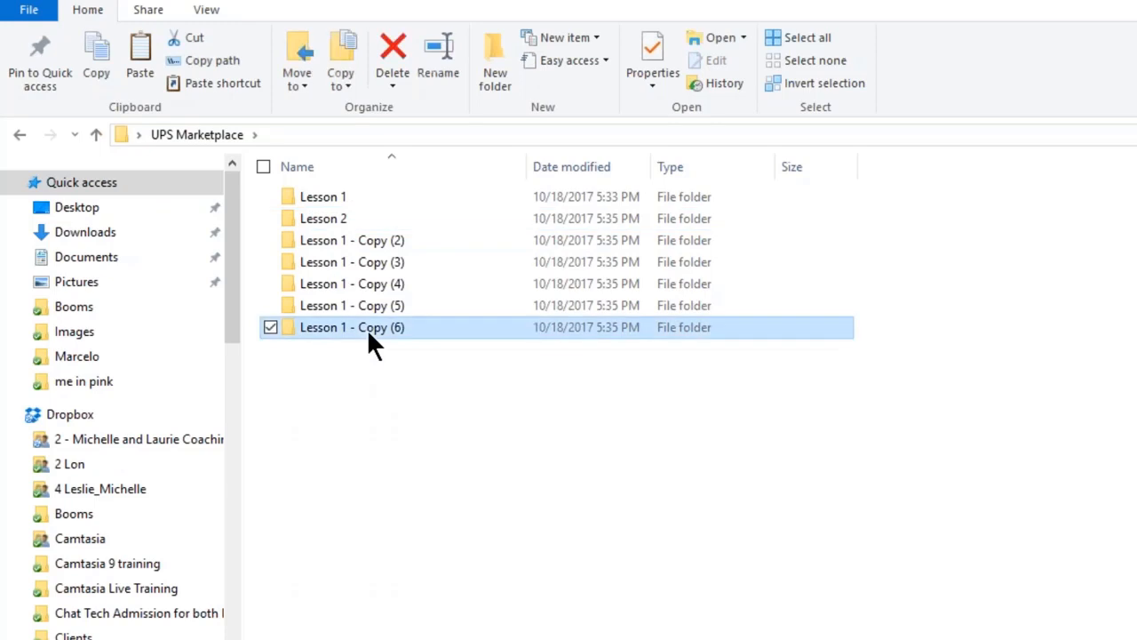
double_click(367, 330)
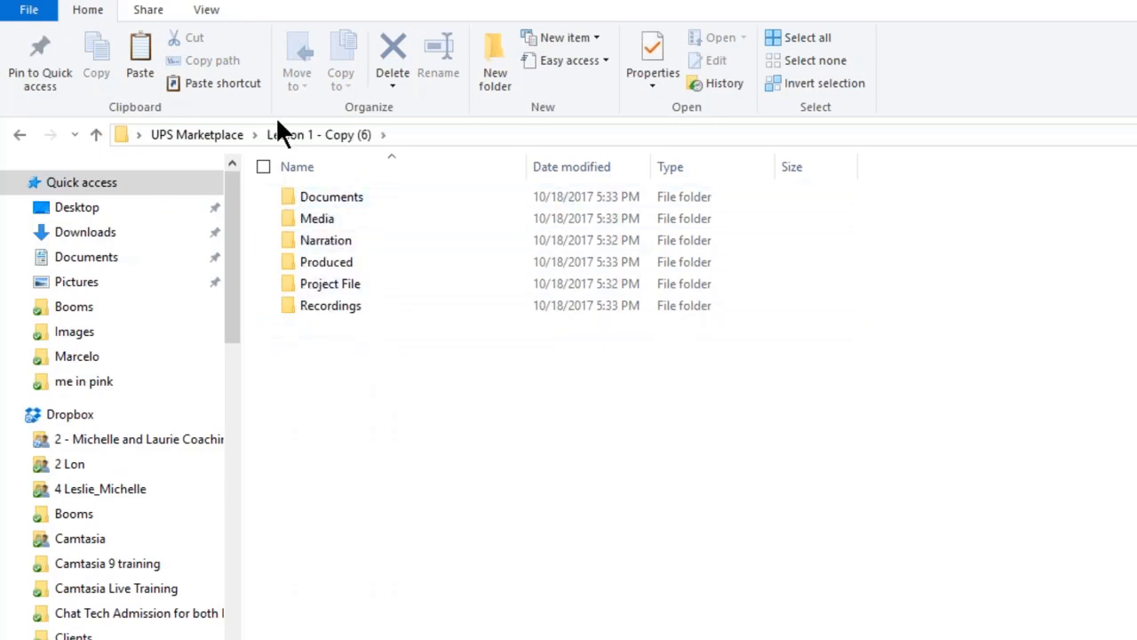
click(225, 135)
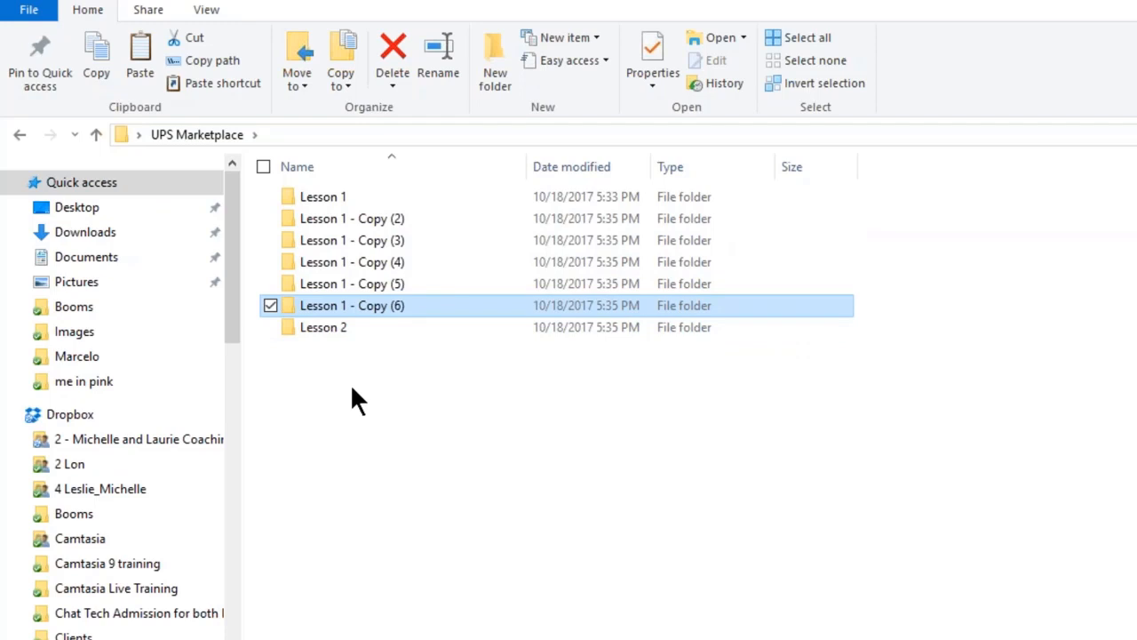
double_click(333, 197)
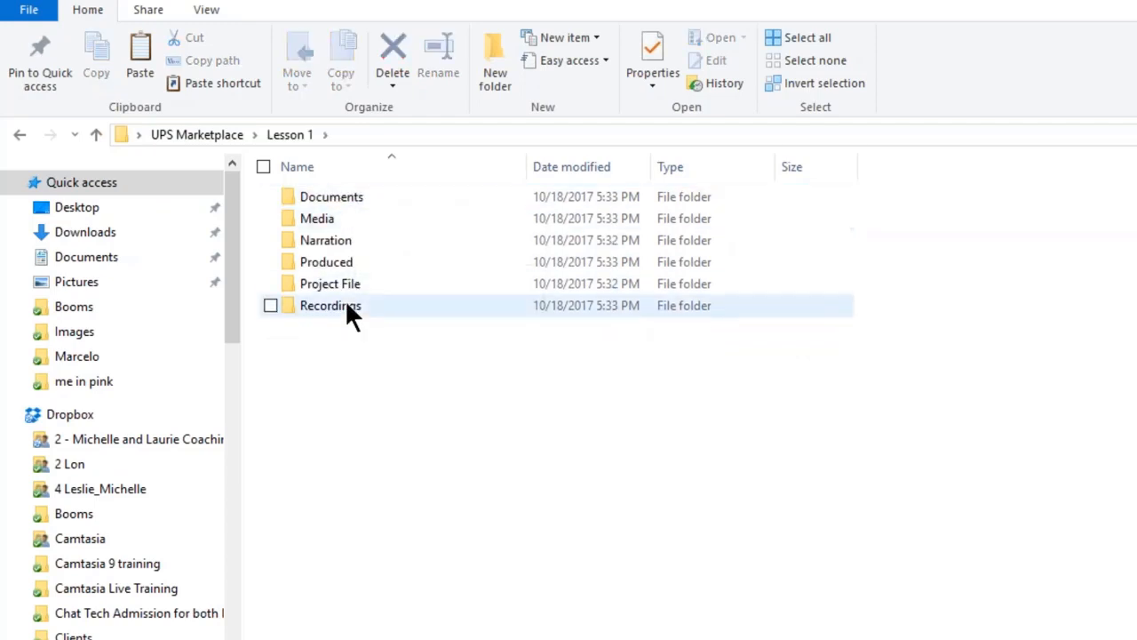